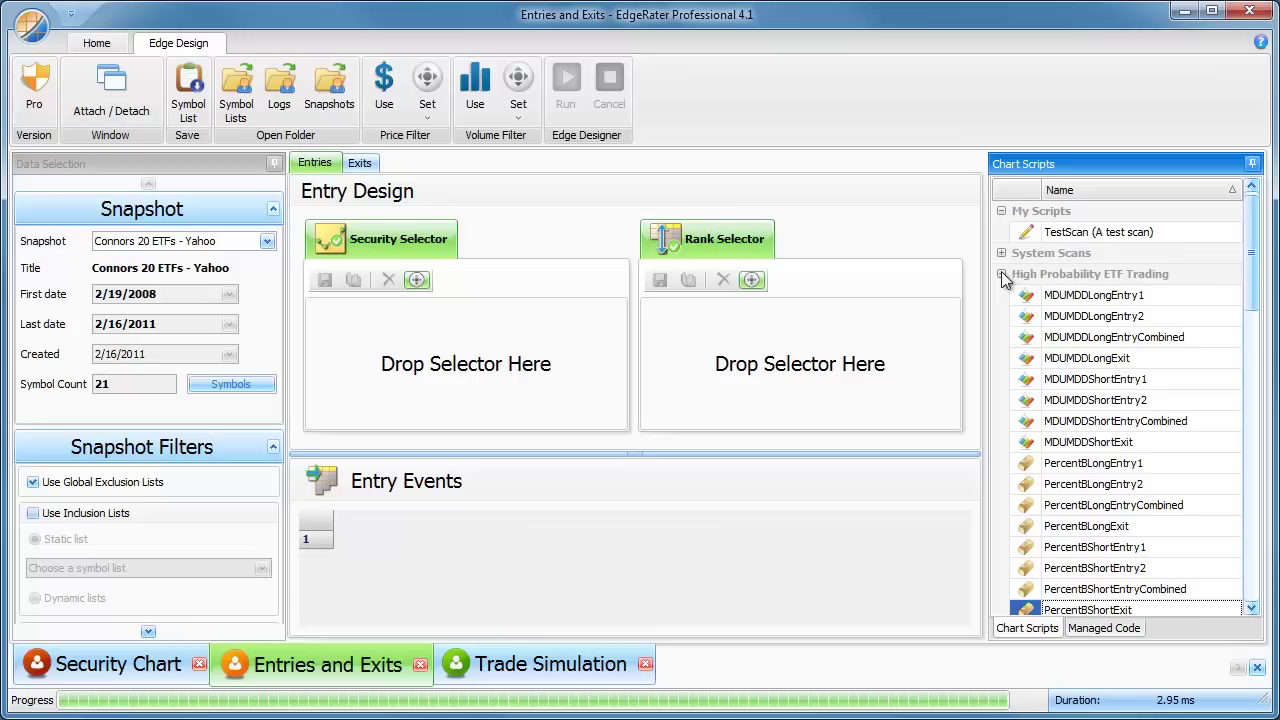
Step: Open the EEM security chart and remove the VOLMA volume and MACD panes
click(1085, 299)
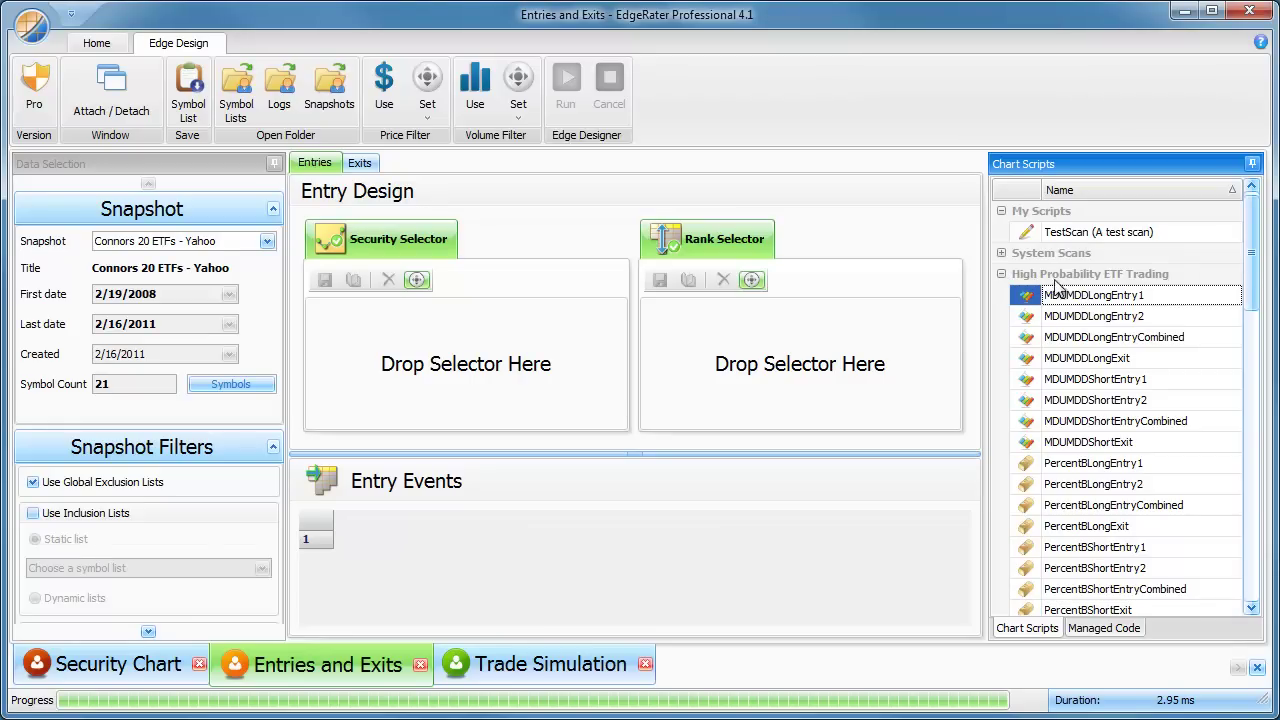
mouse_move(1252, 250)
mouse_down()
mouse_move(1236, 523)
mouse_move(1275, 345)
mouse_move(1263, 264)
mouse_up()
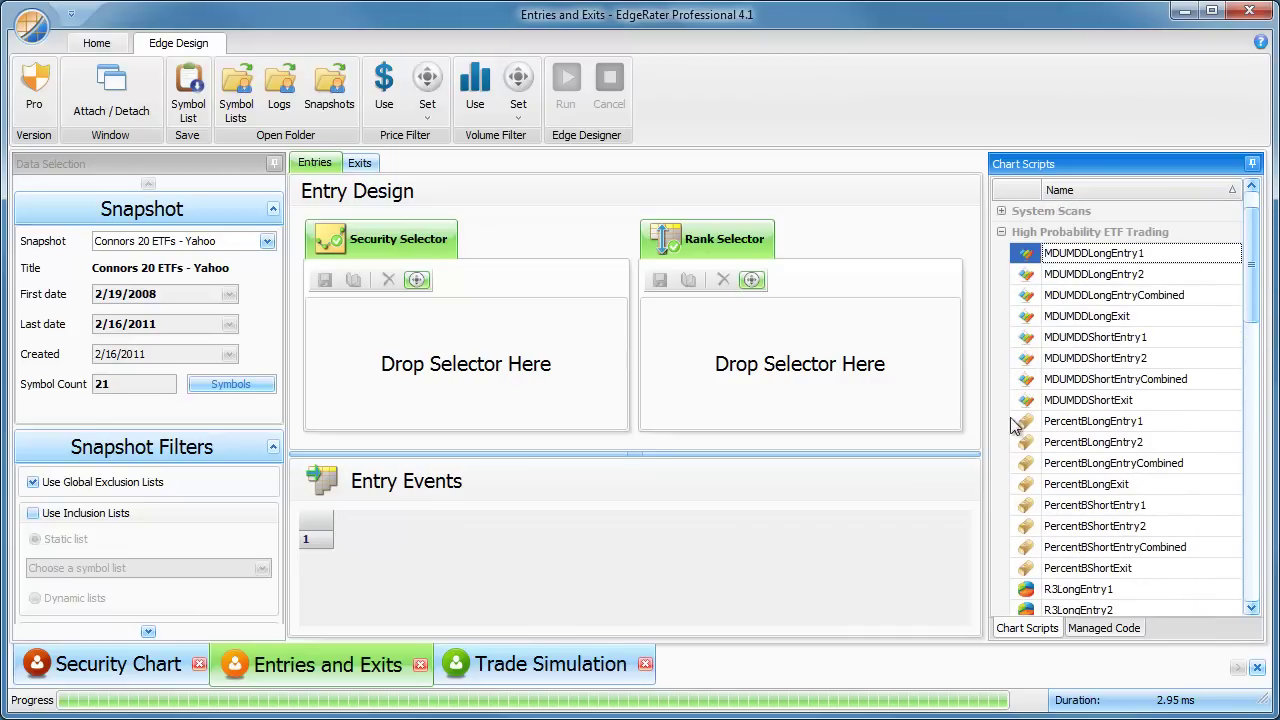
click(128, 675)
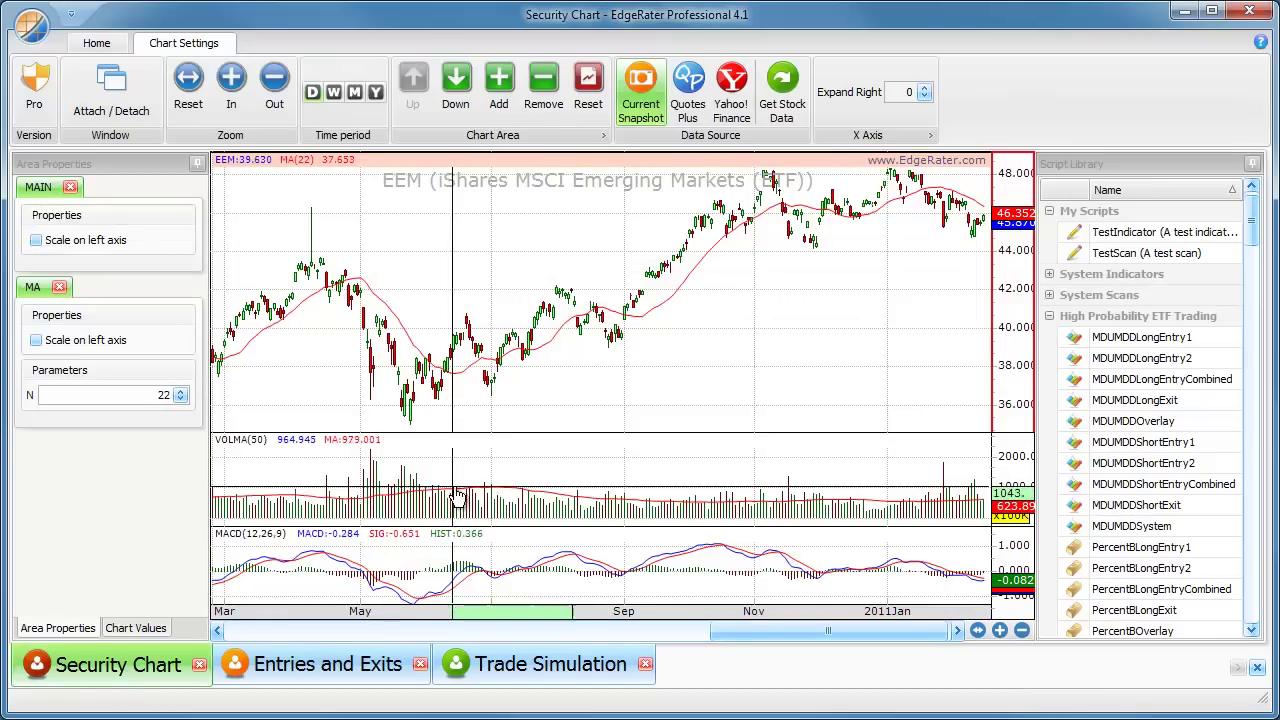
click(645, 478)
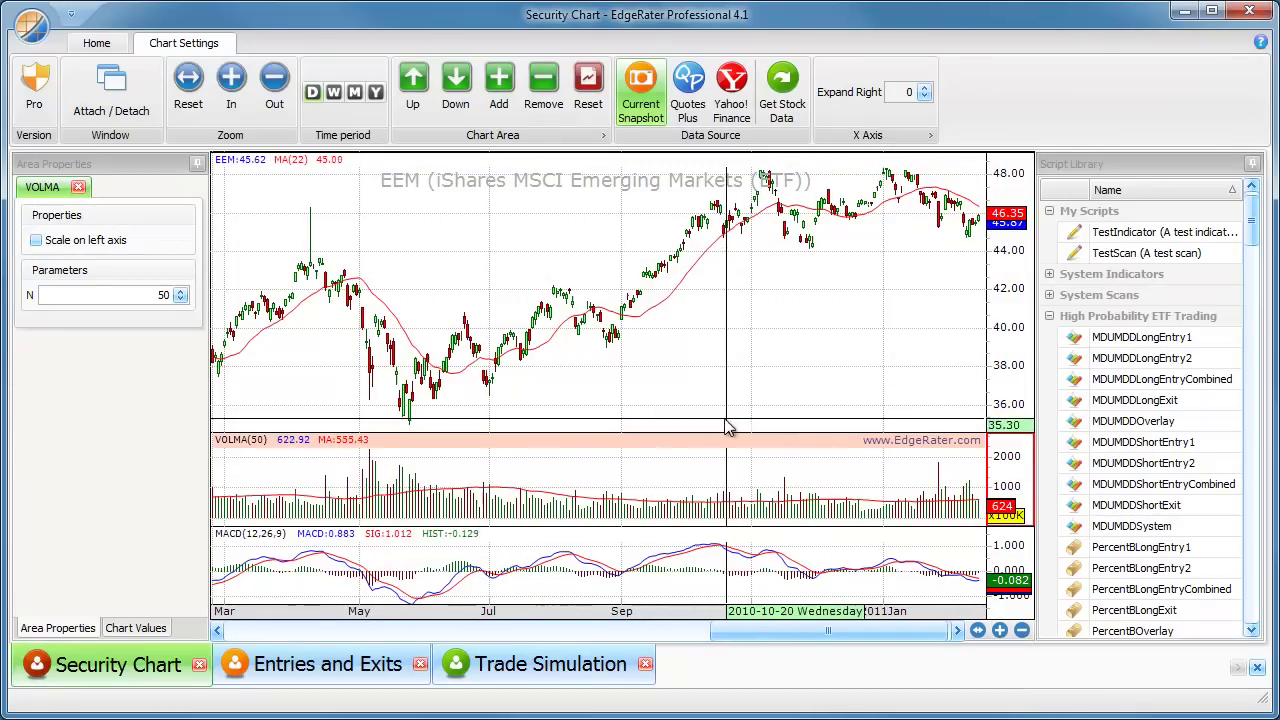
click(78, 188)
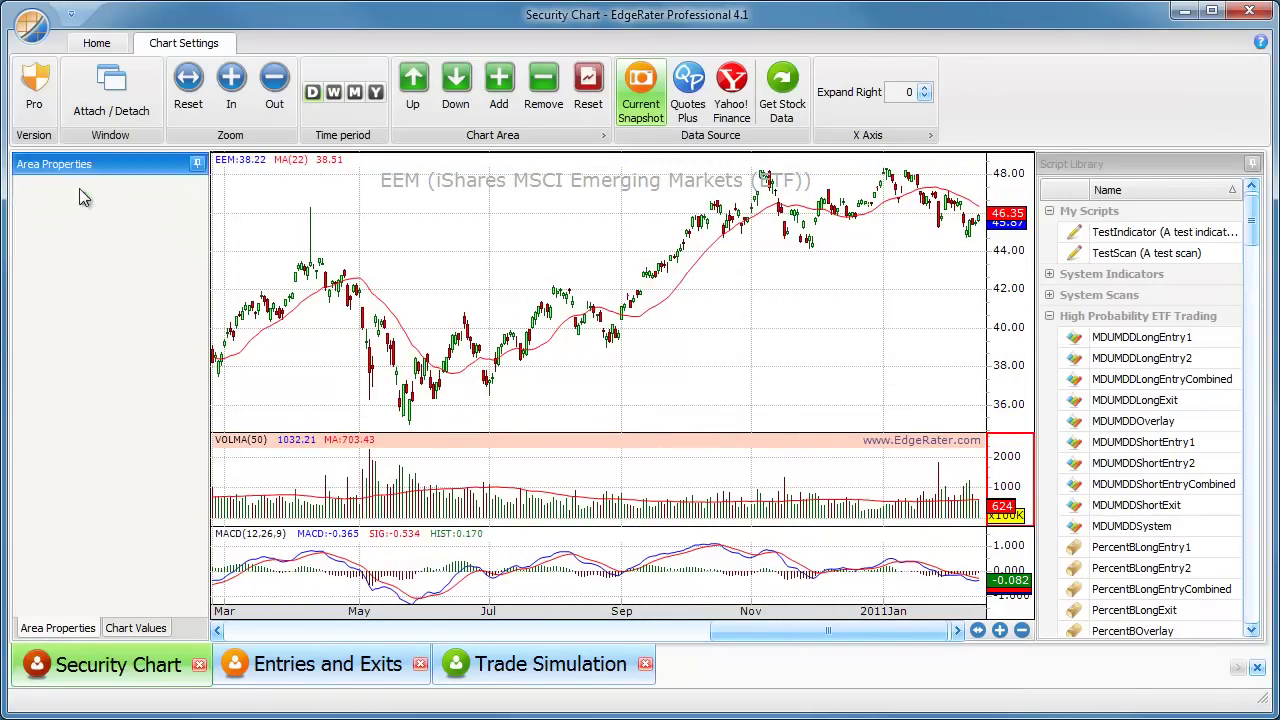
click(537, 553)
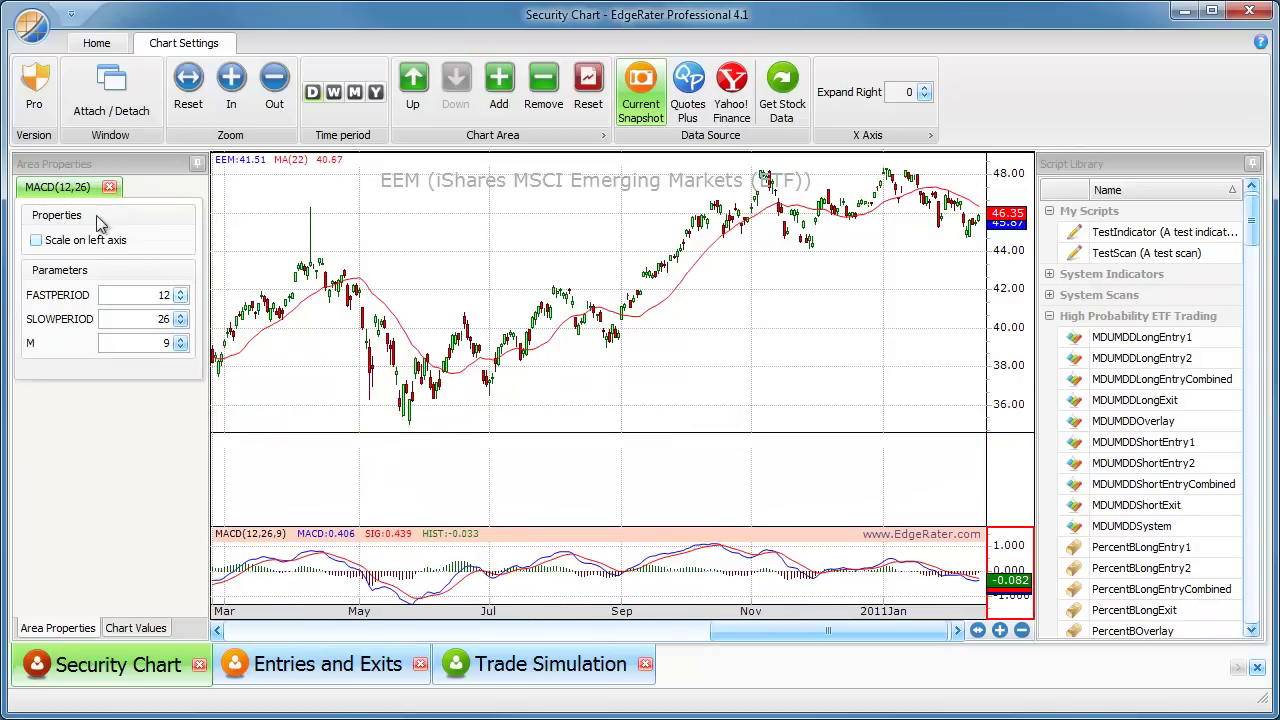
click(108, 188)
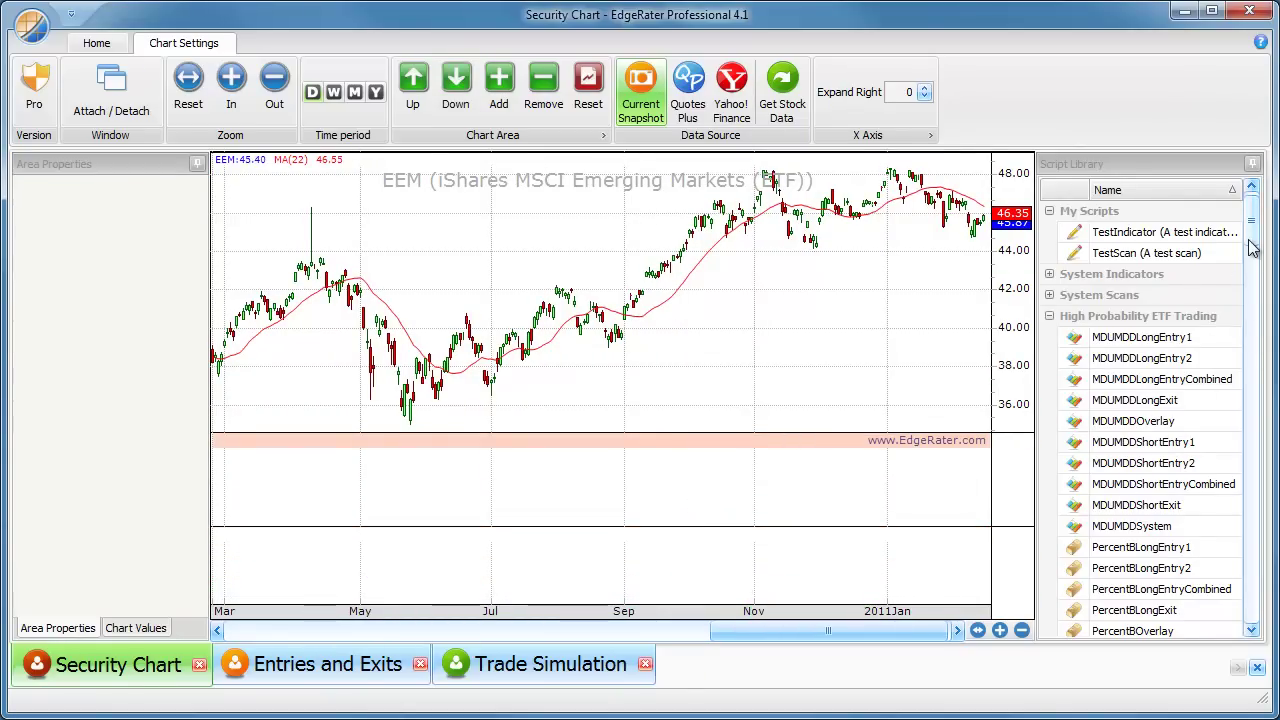
Step: Plot PercentBLongEntry1 and PercentBLongEntry2 as panes beneath the EEM prices
scroll(1172, 420, down, 3)
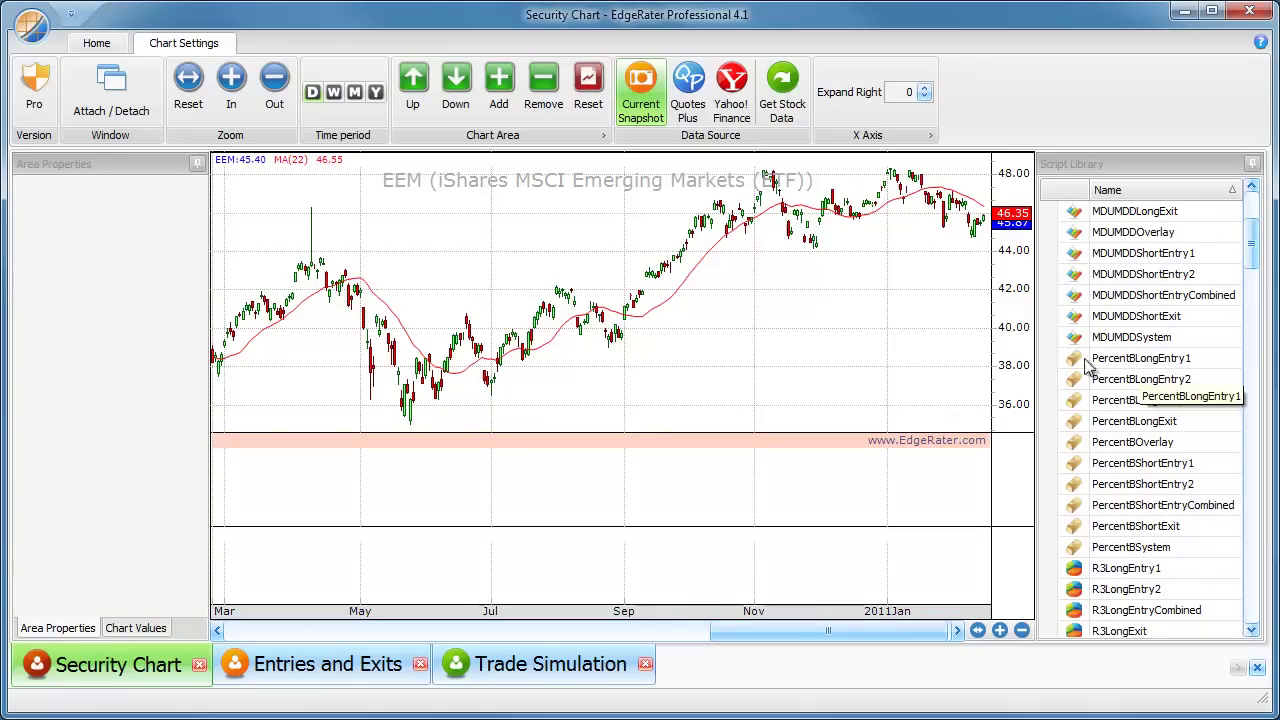
drag(1078, 368, 777, 491)
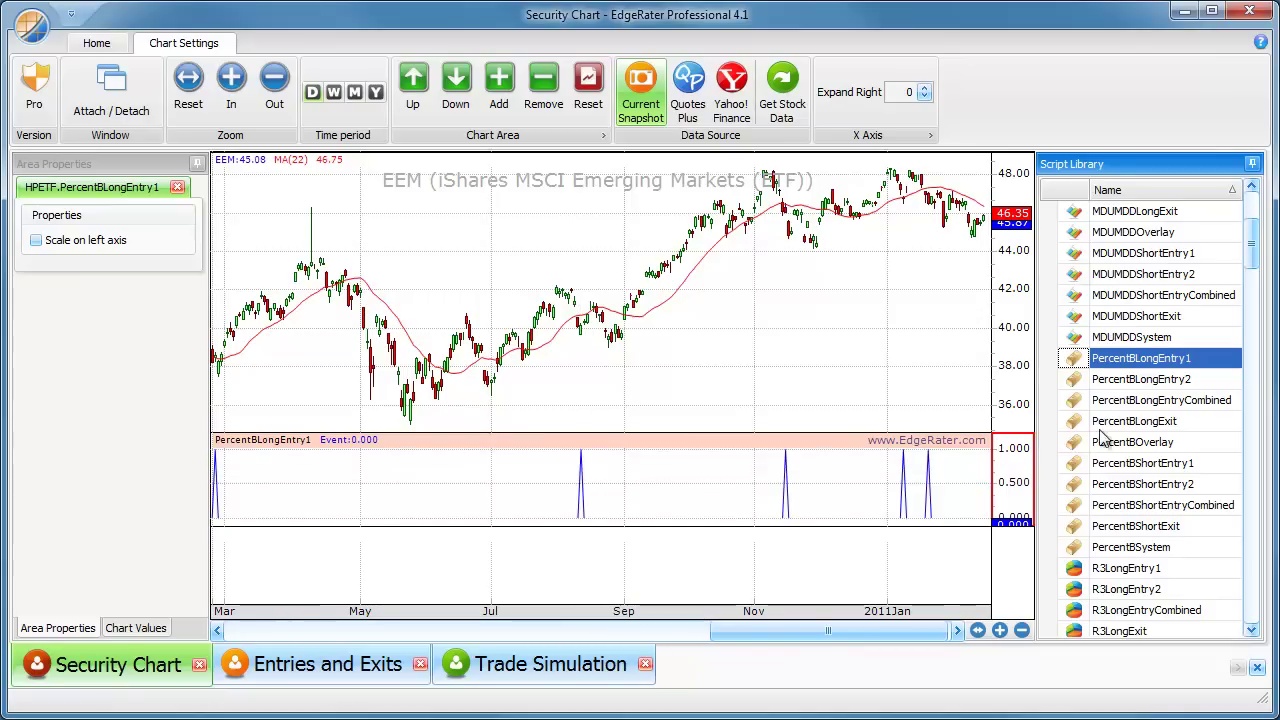
drag(1148, 388, 686, 577)
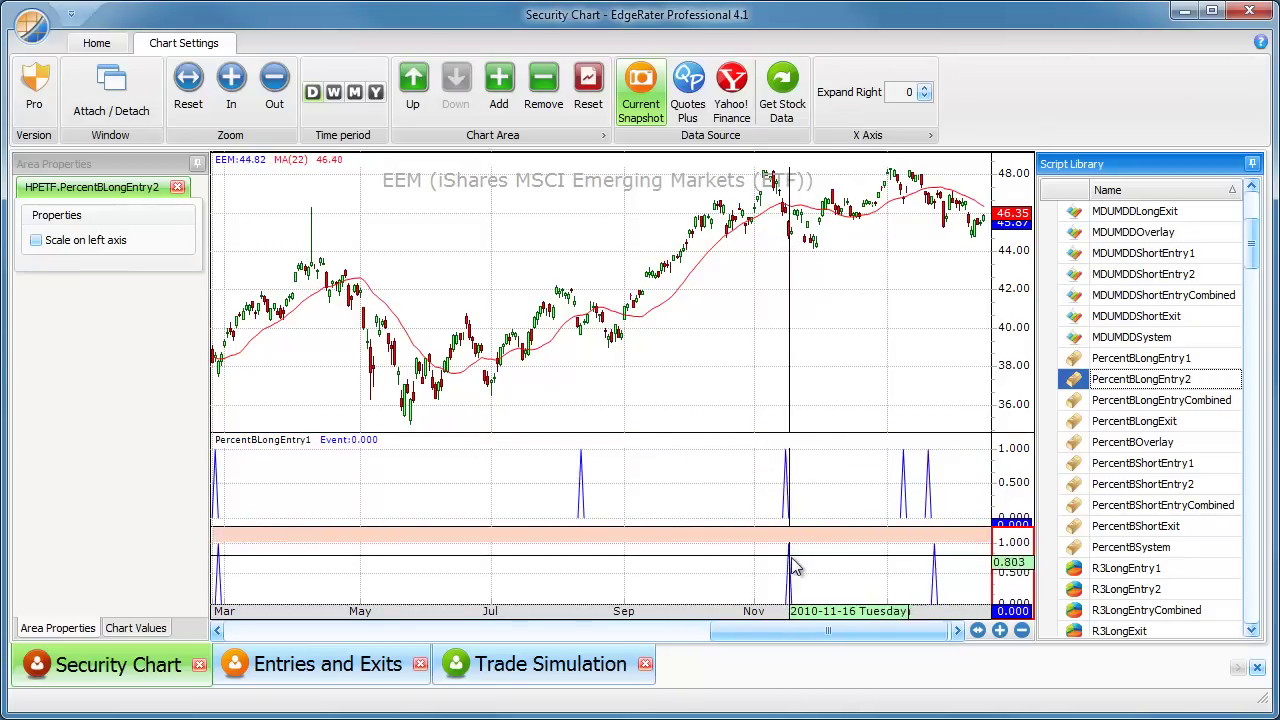
Step: Remove PercentBLongEntry2, then briefly plot and remove a PercentBLongEntryCombined pane
click(177, 188)
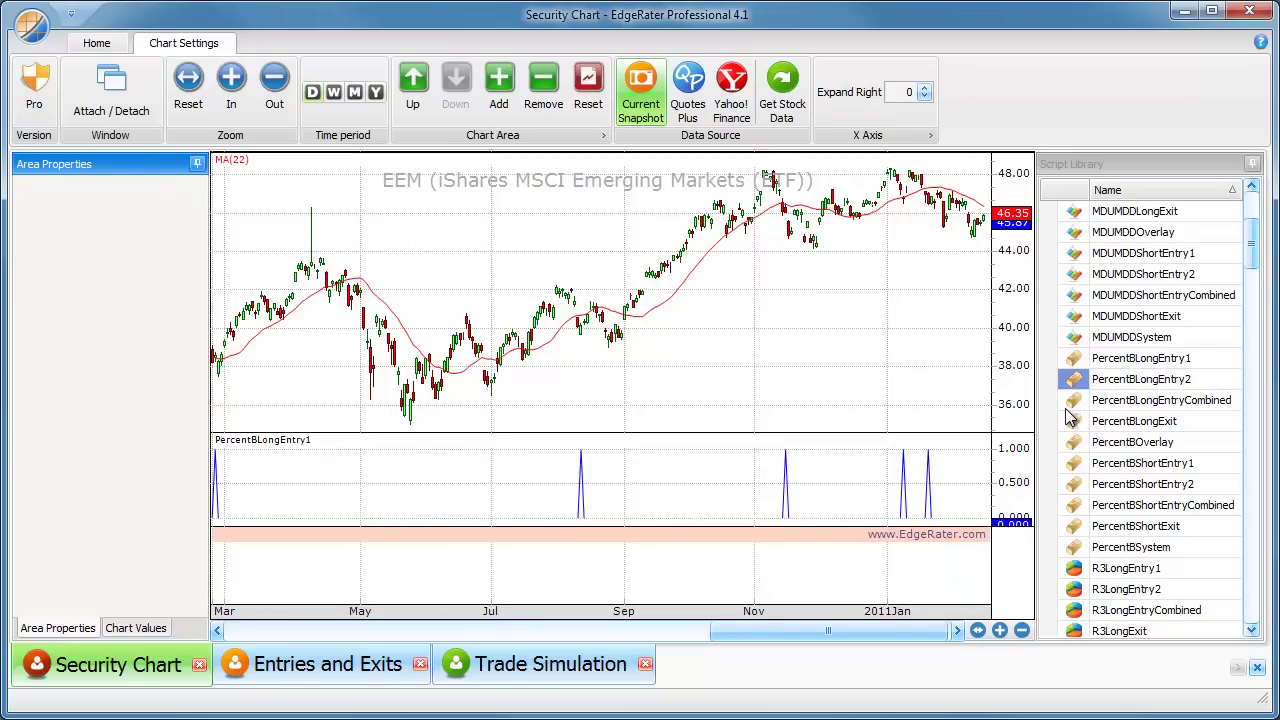
drag(1072, 402, 656, 578)
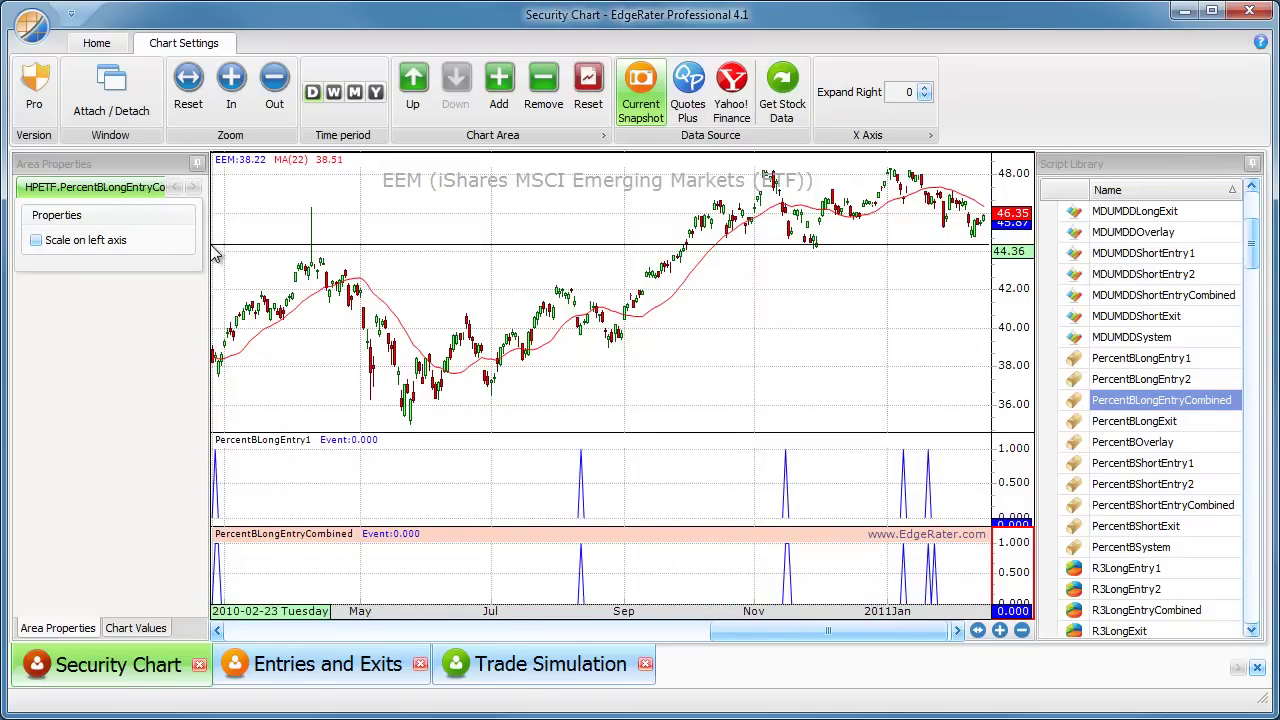
drag(208, 244, 244, 250)
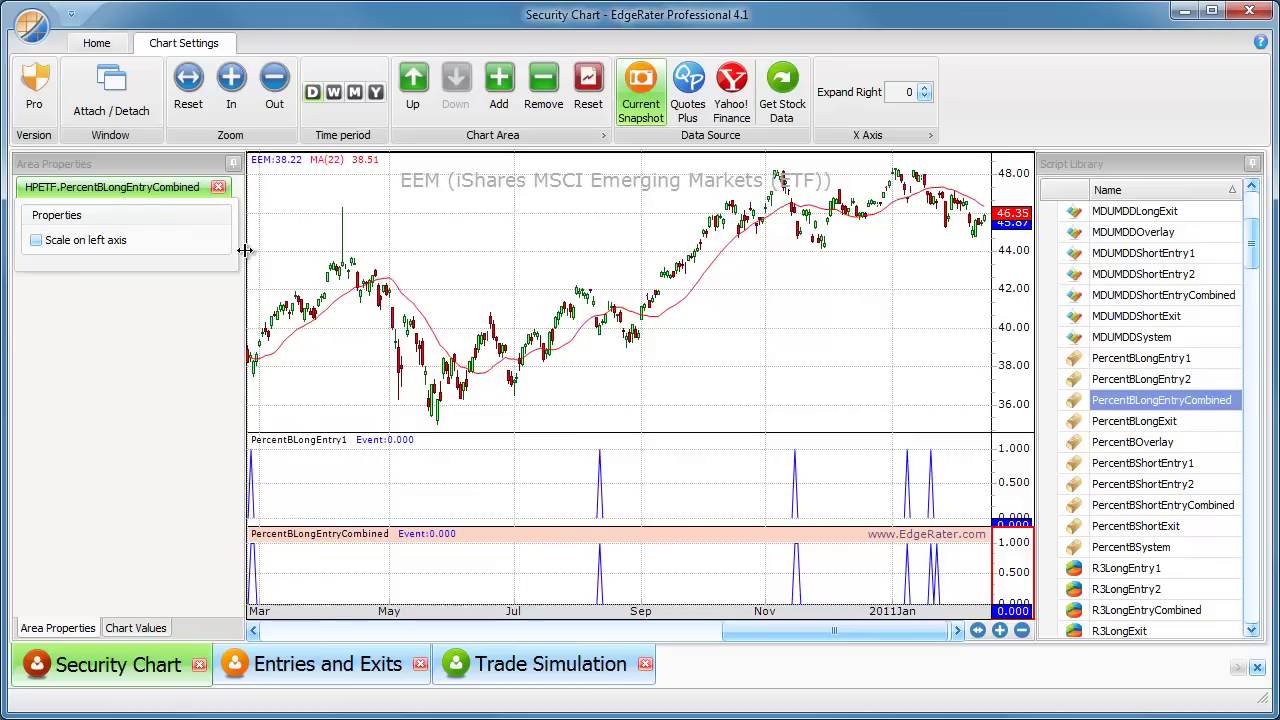
click(219, 189)
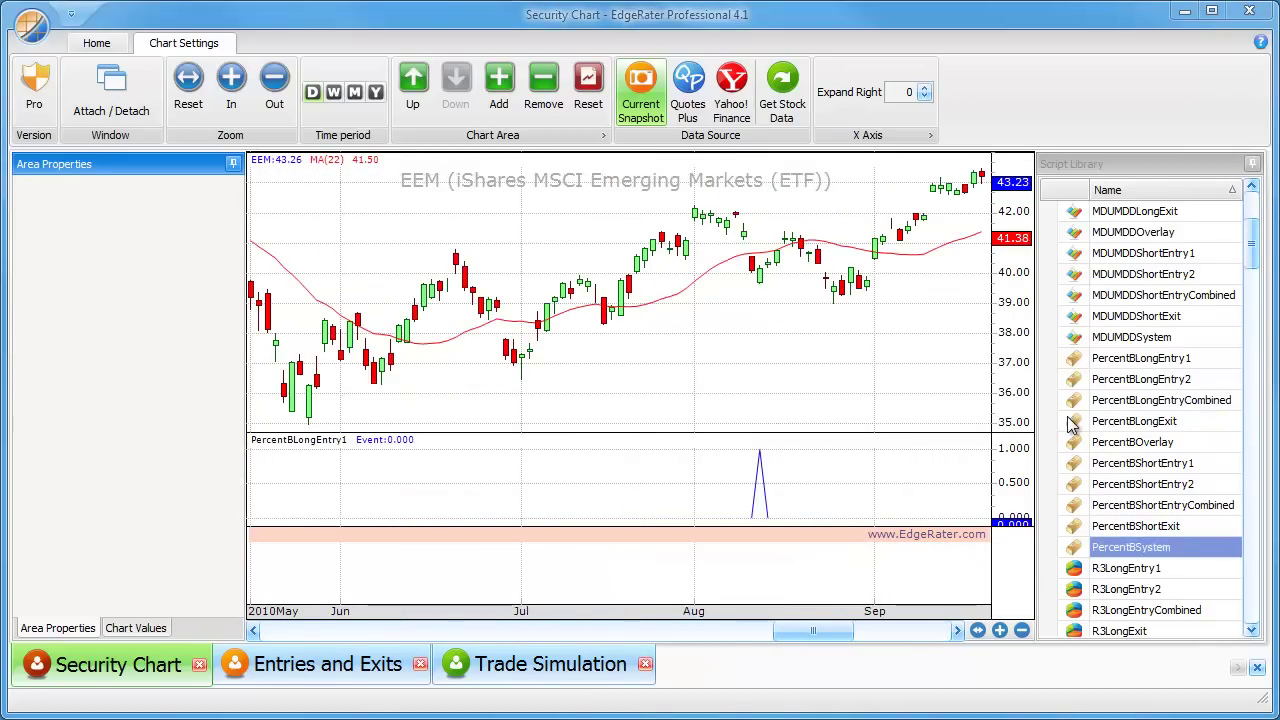
Step: Preview PercentBLongExit and PercentBSystem panes in turn, removing each afterwards
drag(1072, 424, 795, 575)
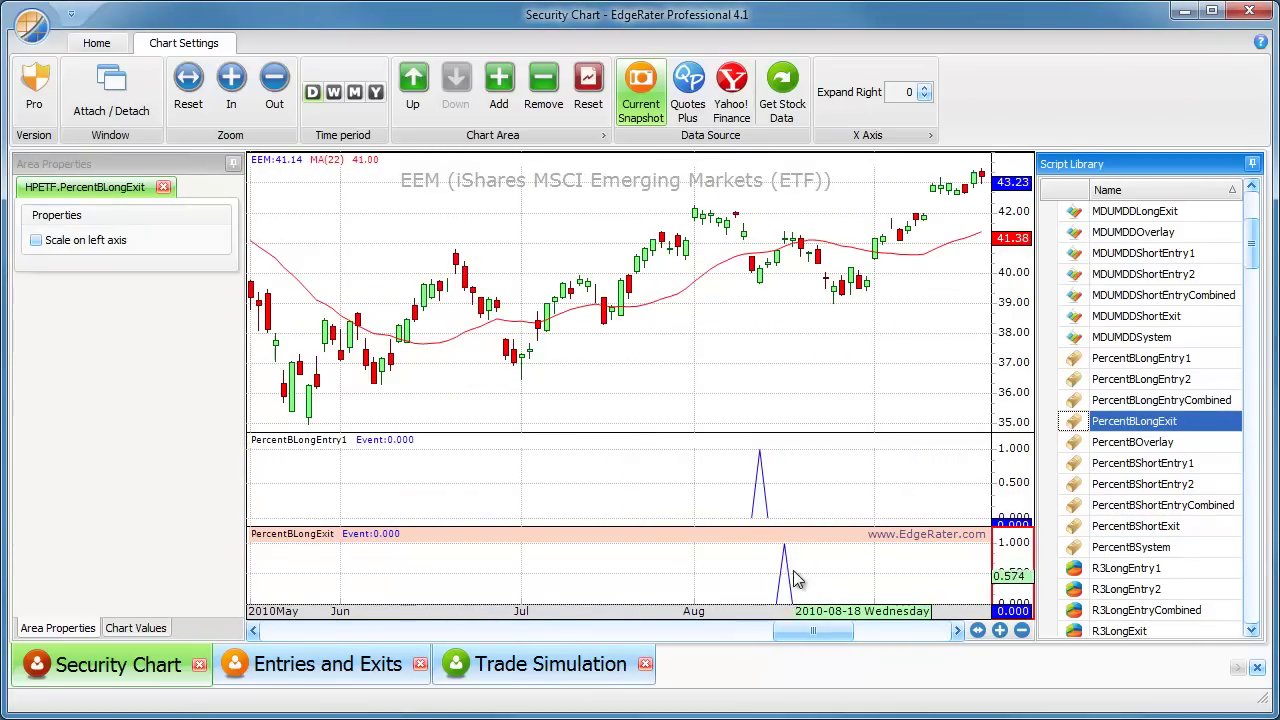
click(163, 188)
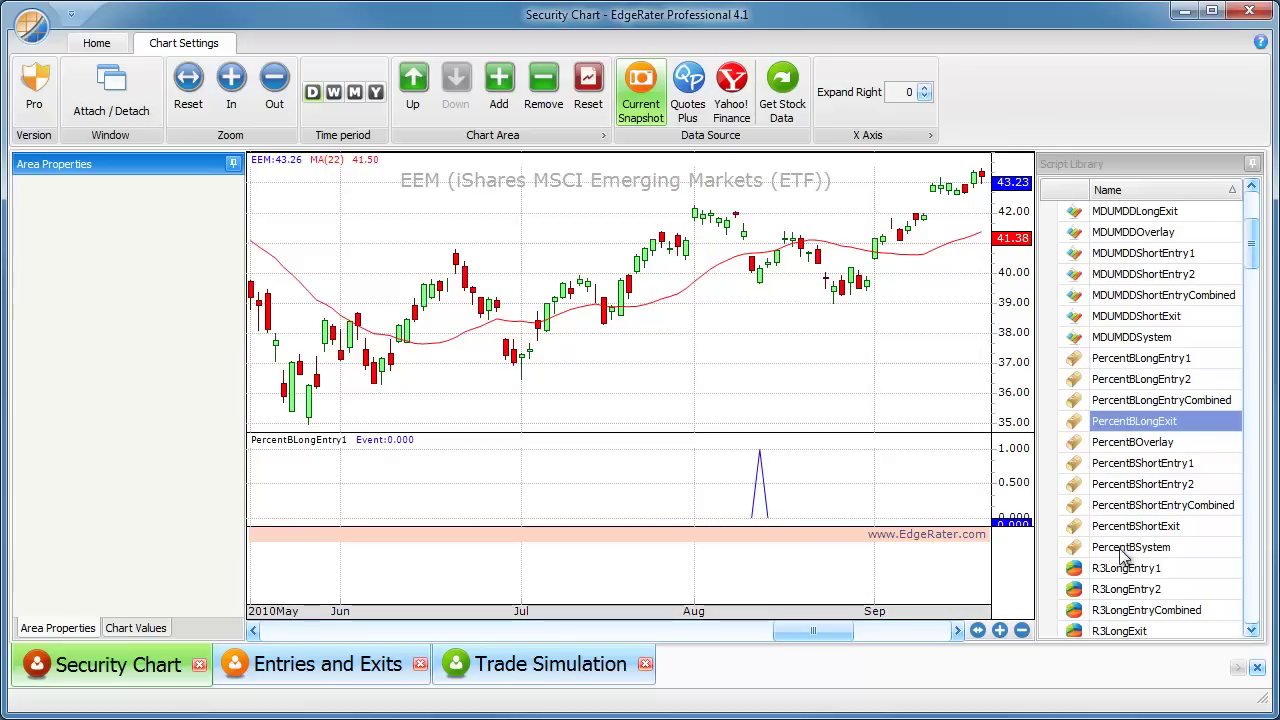
drag(1078, 555, 654, 578)
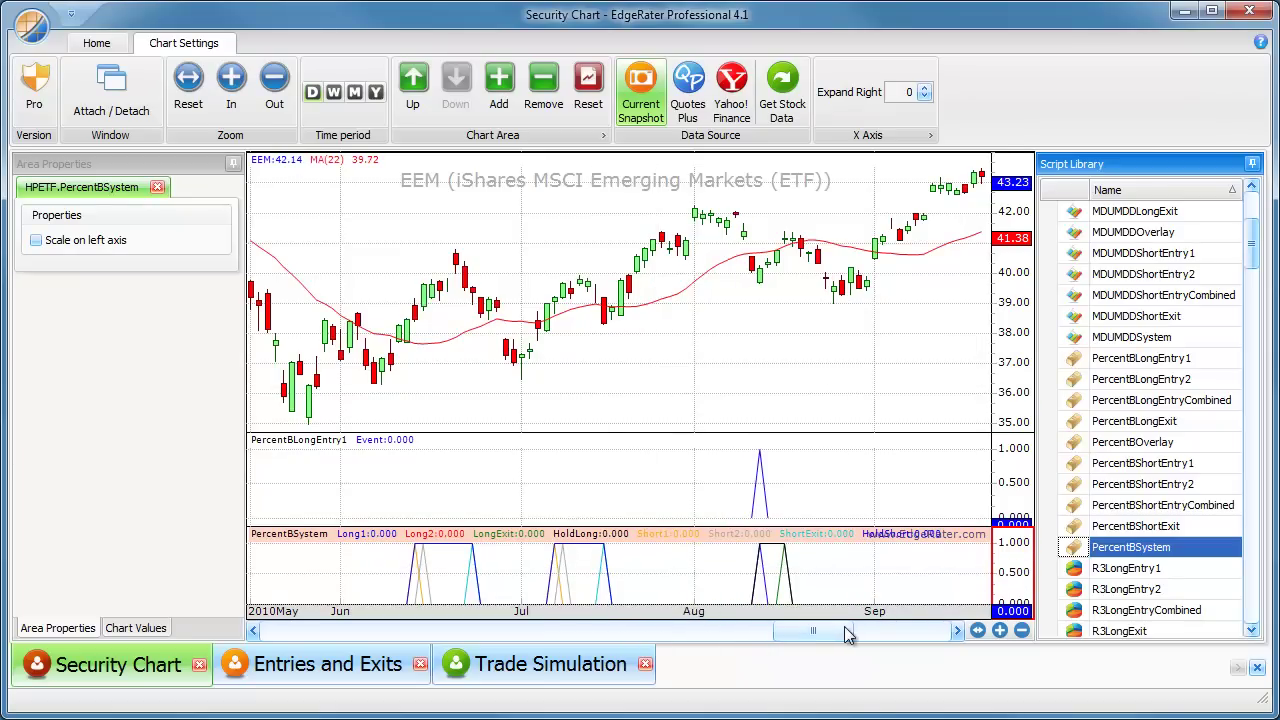
drag(845, 630, 910, 628)
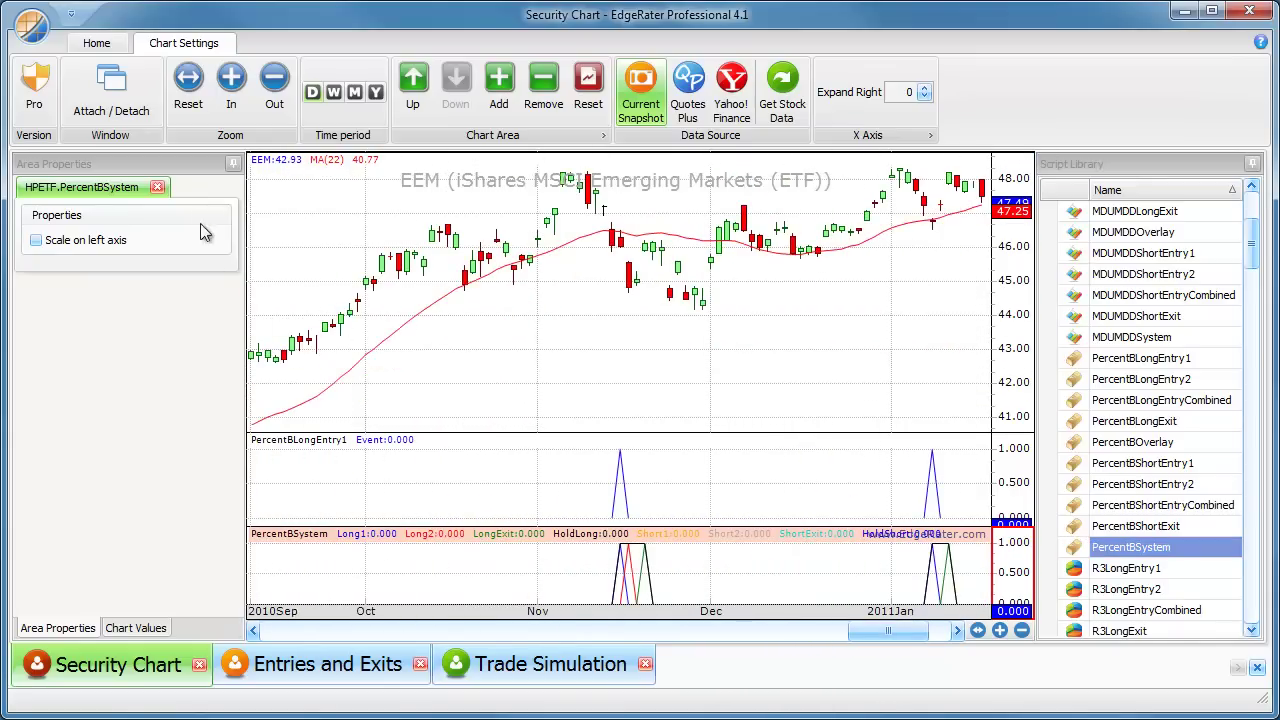
click(157, 187)
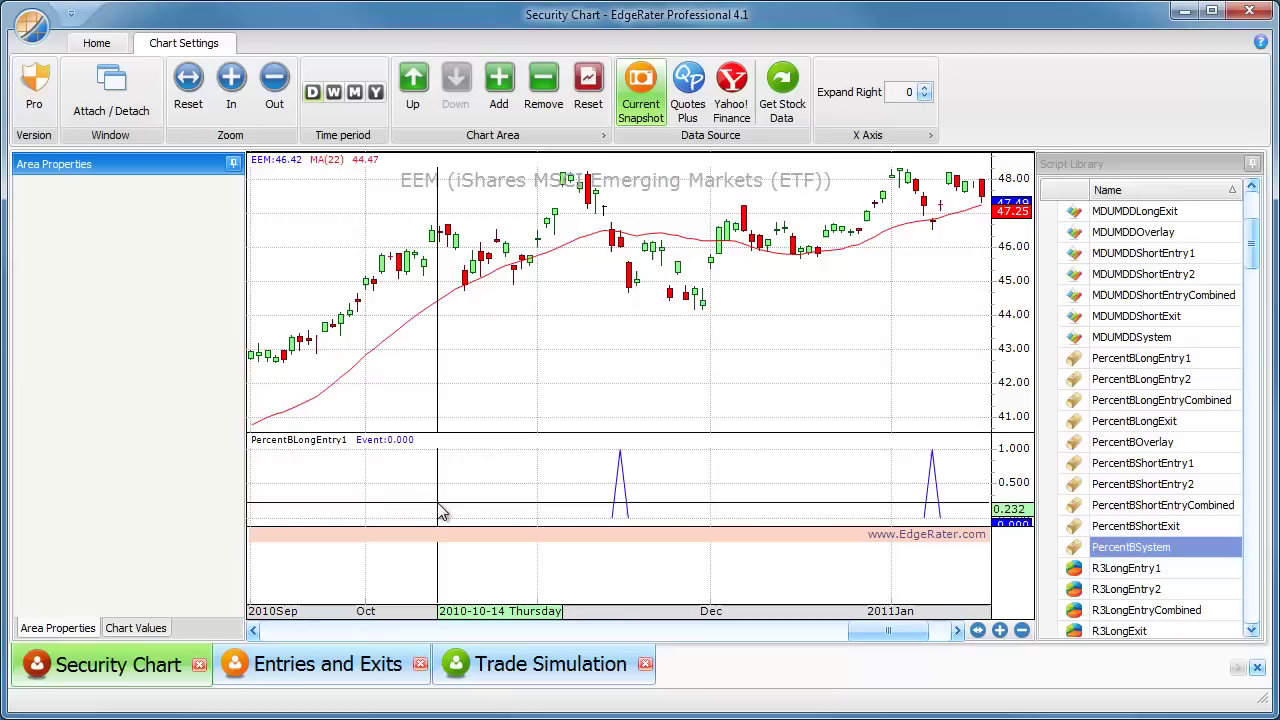
Step: Run PercentBLongEntryCombined as the entry security selector and check the EWH entries
click(376, 676)
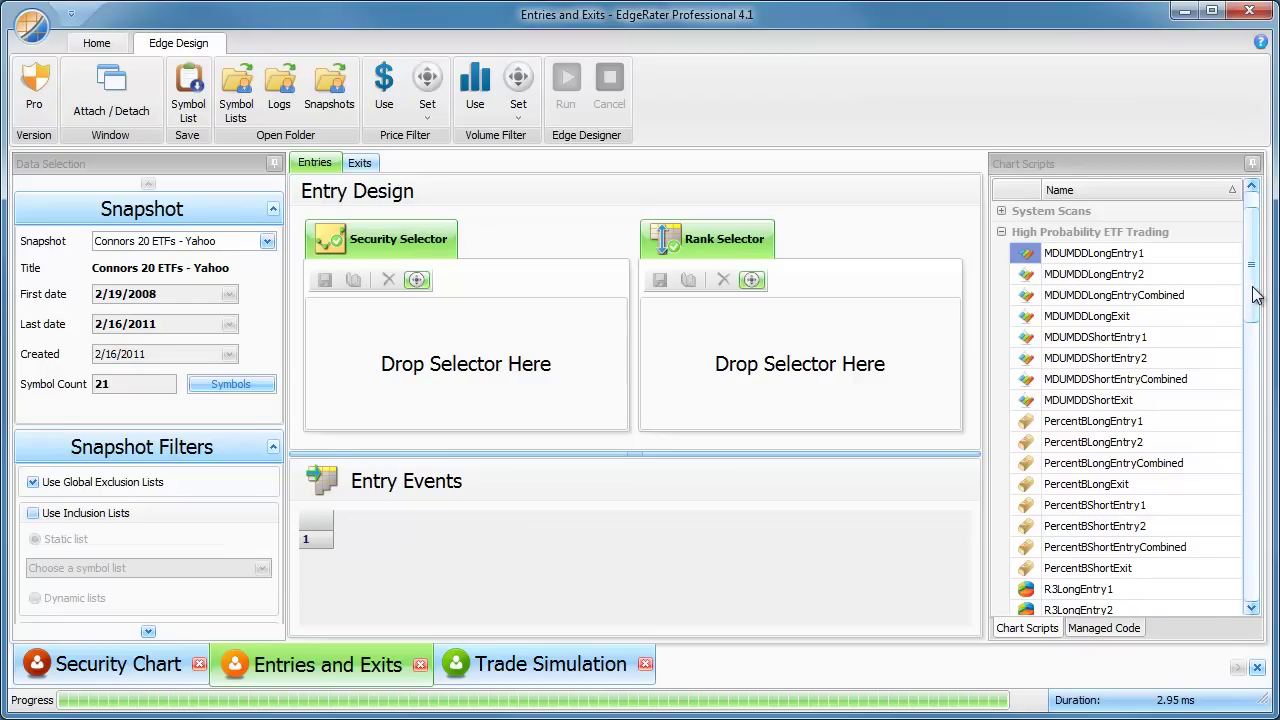
scroll(1256, 292, down, 3)
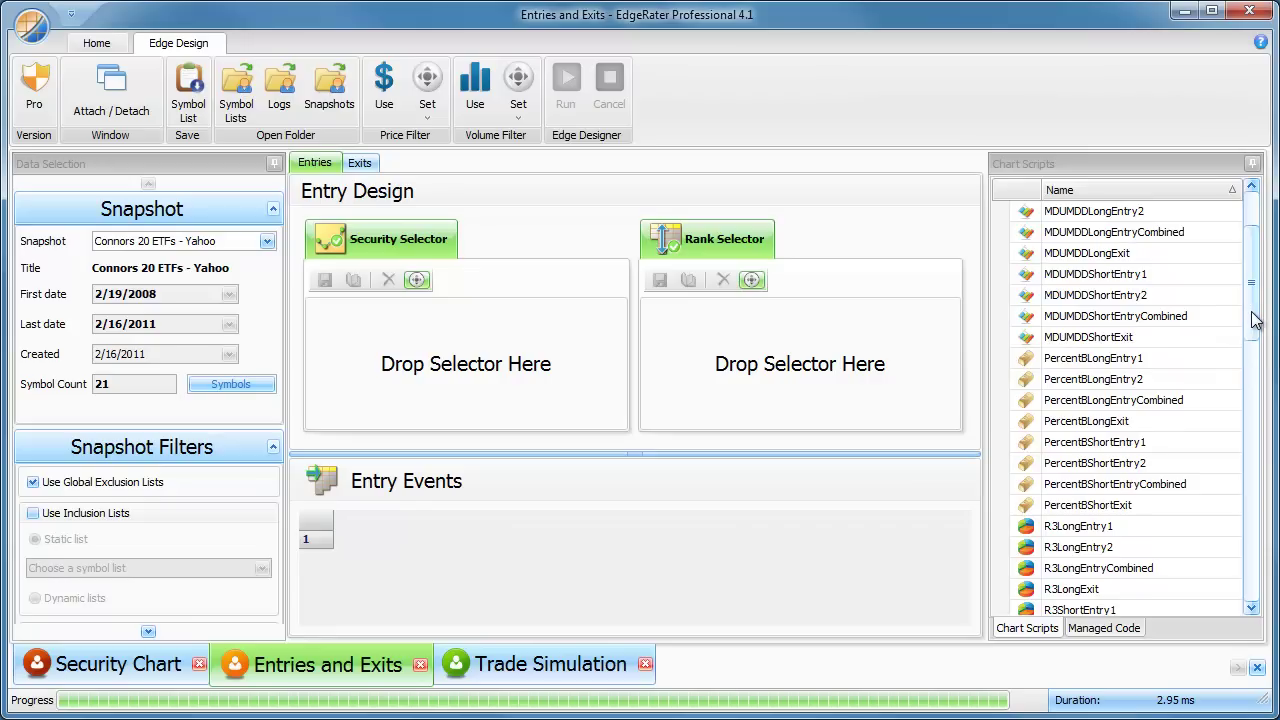
drag(1255, 322, 1256, 328)
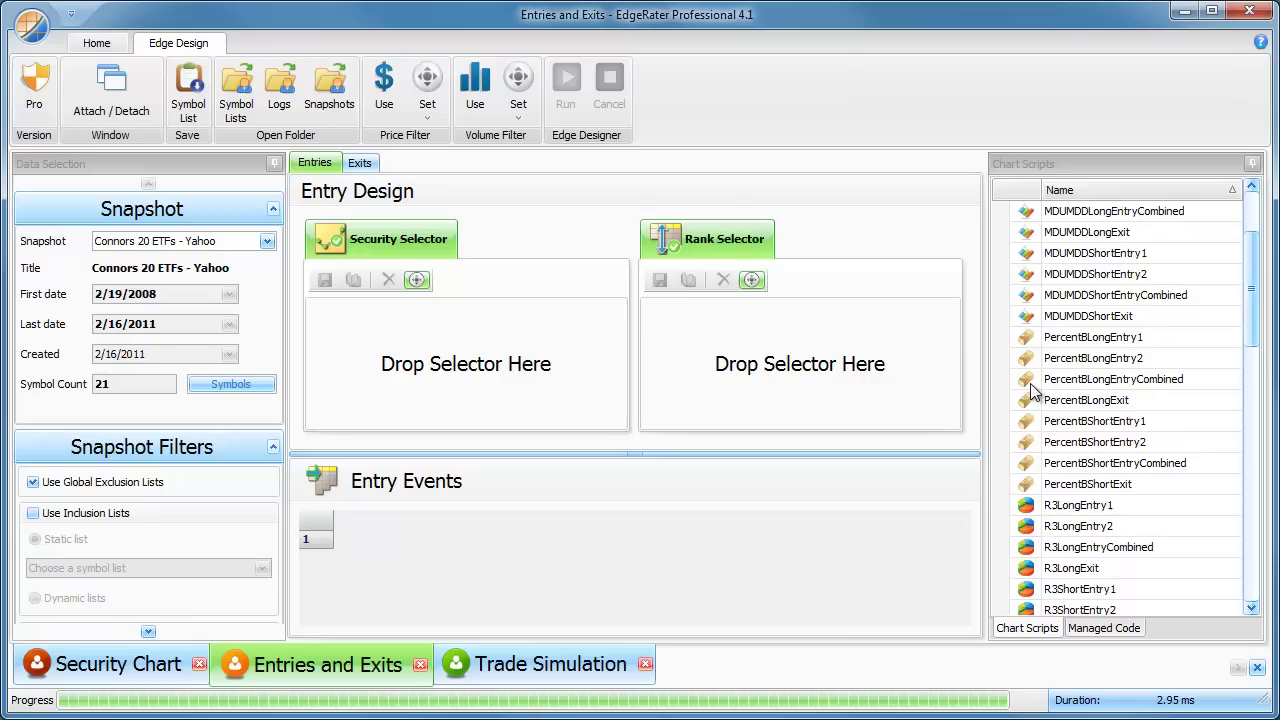
drag(1033, 390, 497, 369)
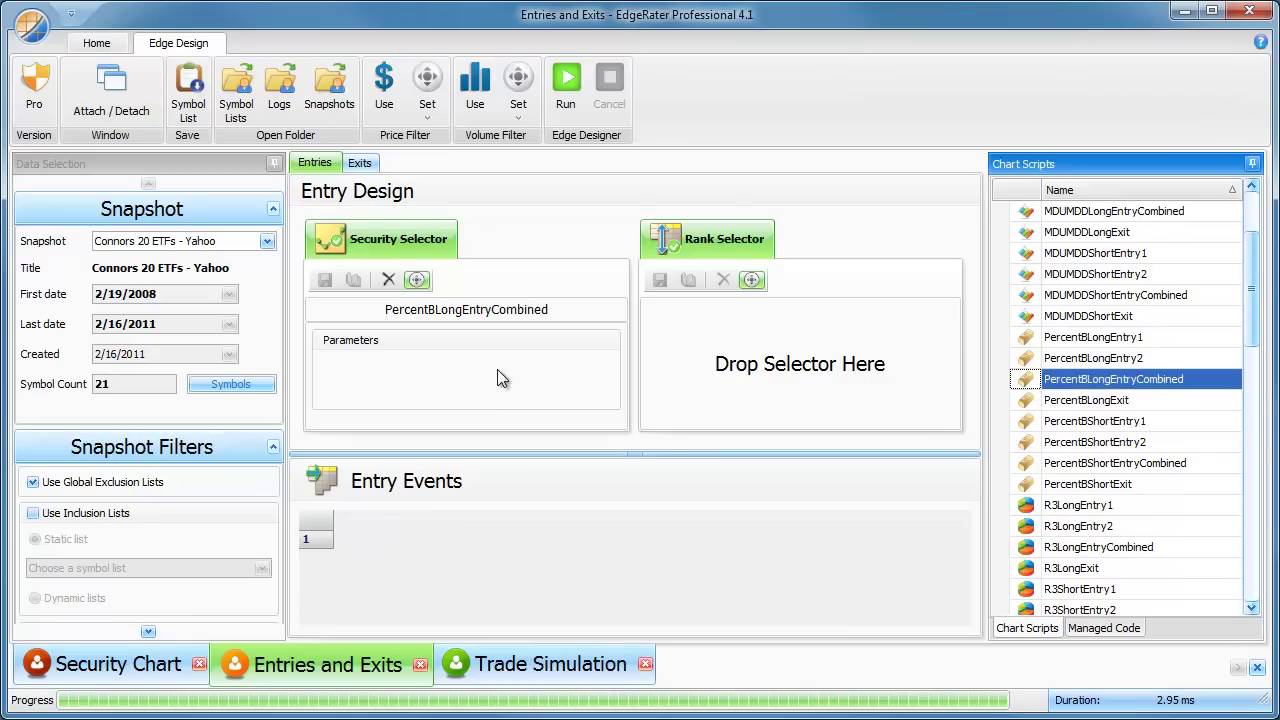
click(567, 92)
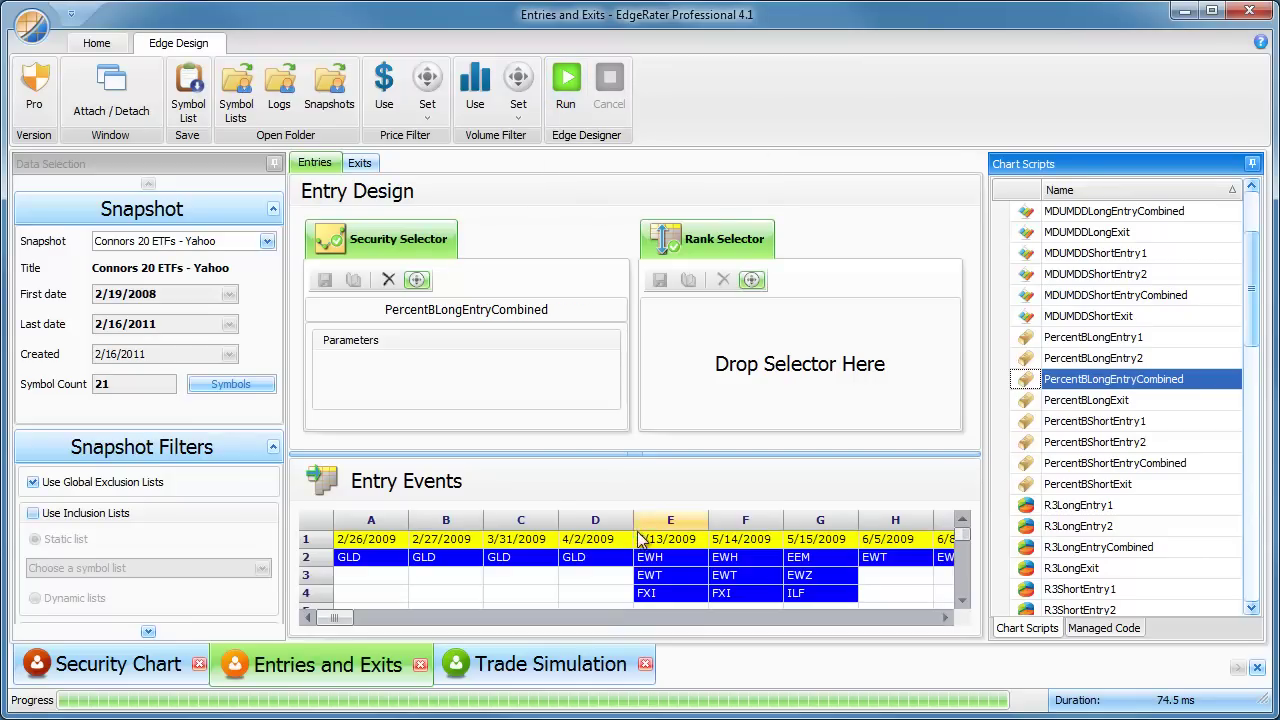
click(670, 563)
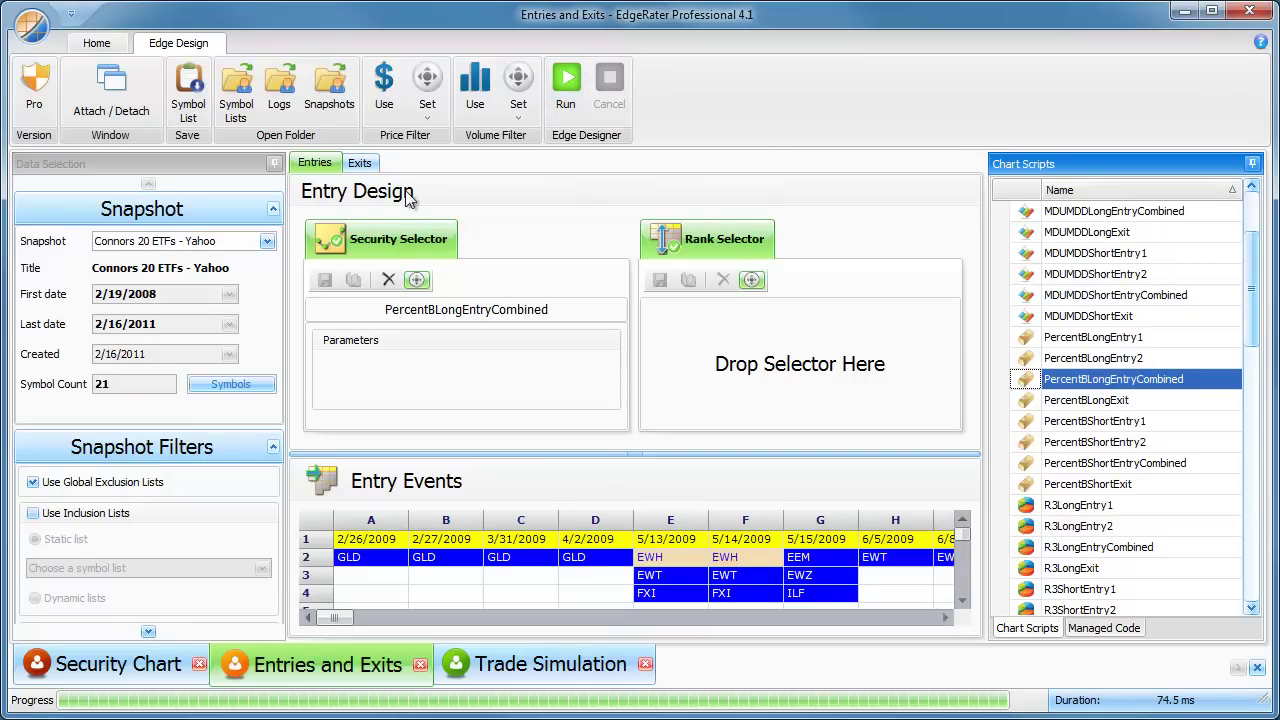
Step: Run PercentBLongExit as the exit security selector to generate exit events
click(370, 168)
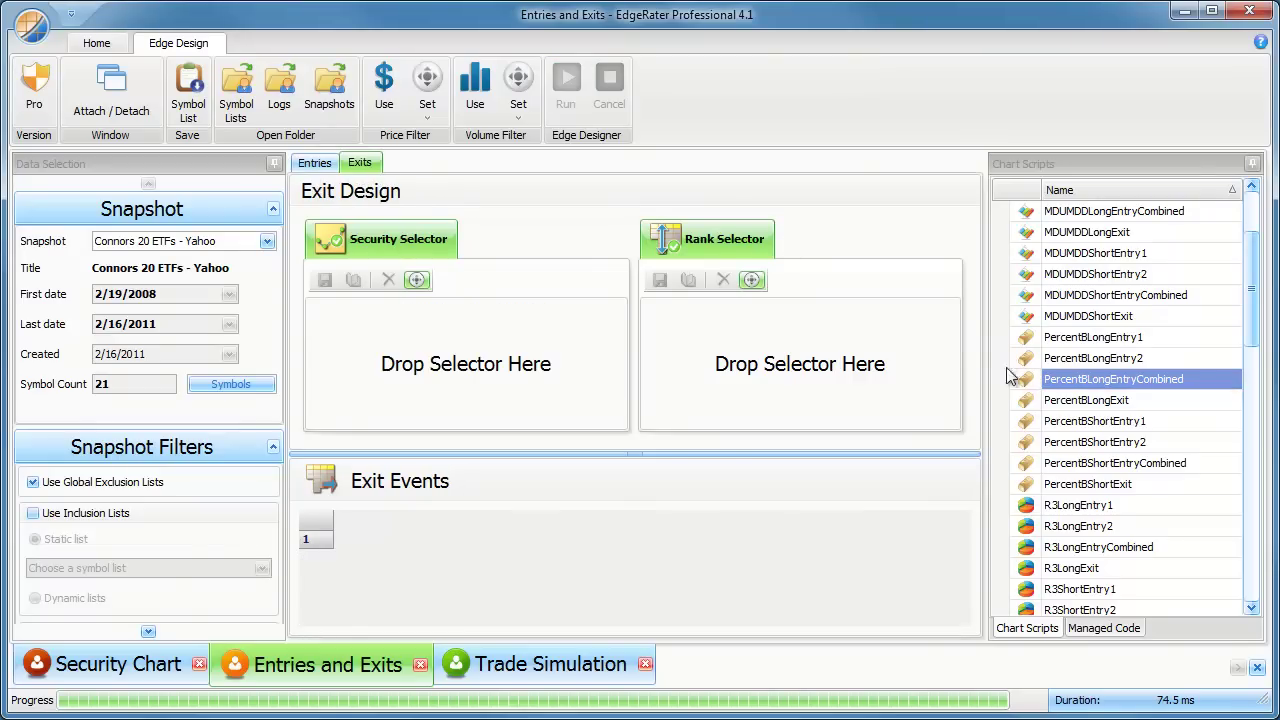
drag(1030, 410, 577, 356)
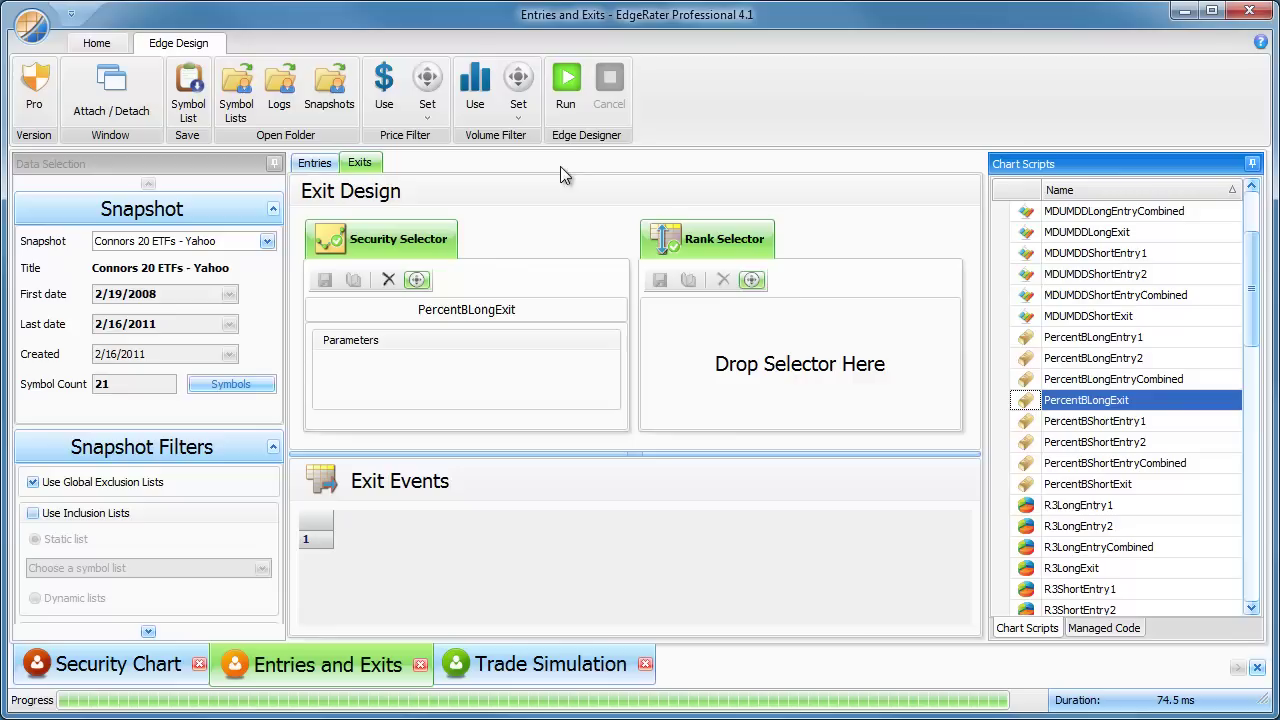
click(566, 88)
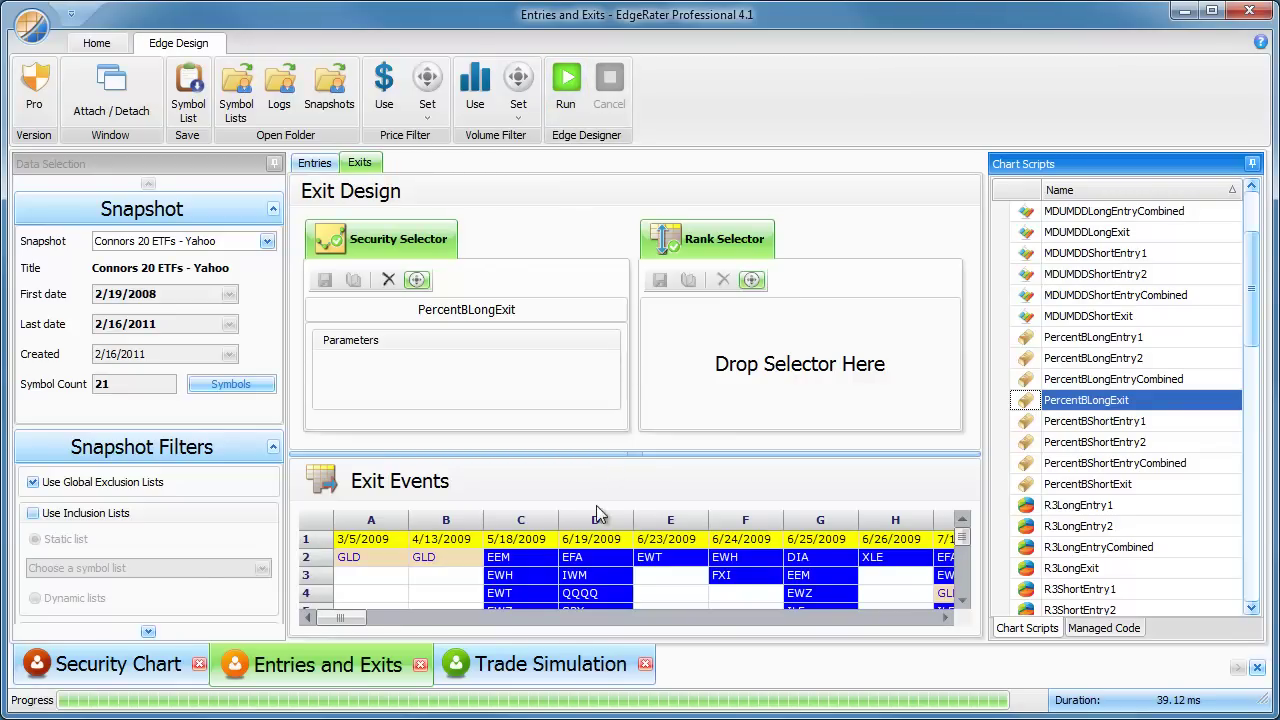
Step: Enable Exit On Last Bar and rerun, listing 280 trades with total P/L $466.41
click(563, 667)
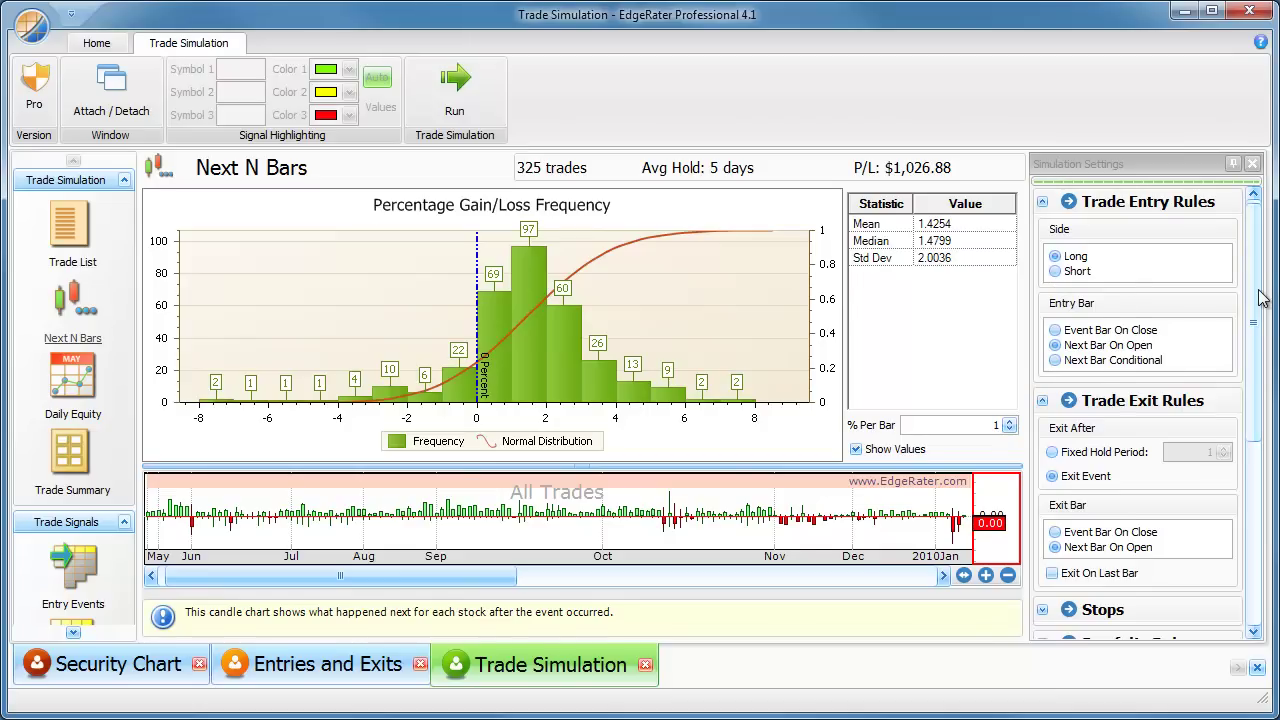
mouse_move(1262, 298)
mouse_down()
mouse_move(1263, 315)
mouse_move(1263, 292)
mouse_up()
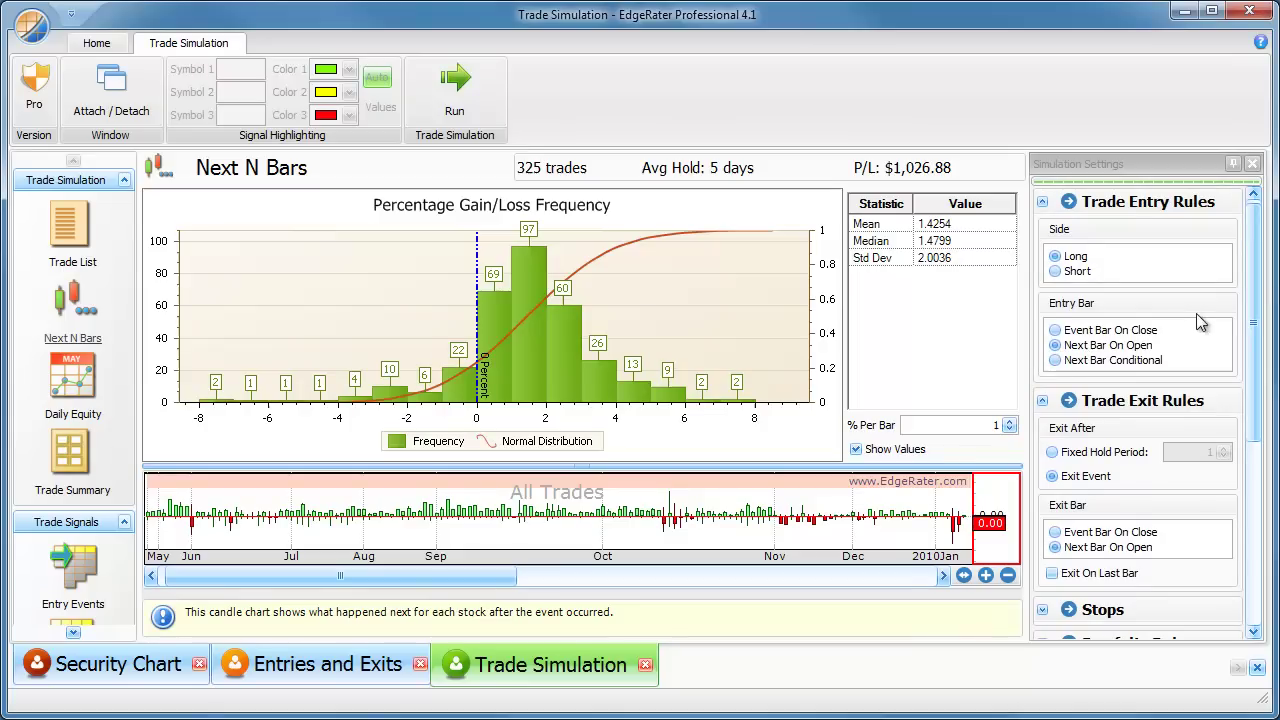
drag(1250, 313, 1250, 423)
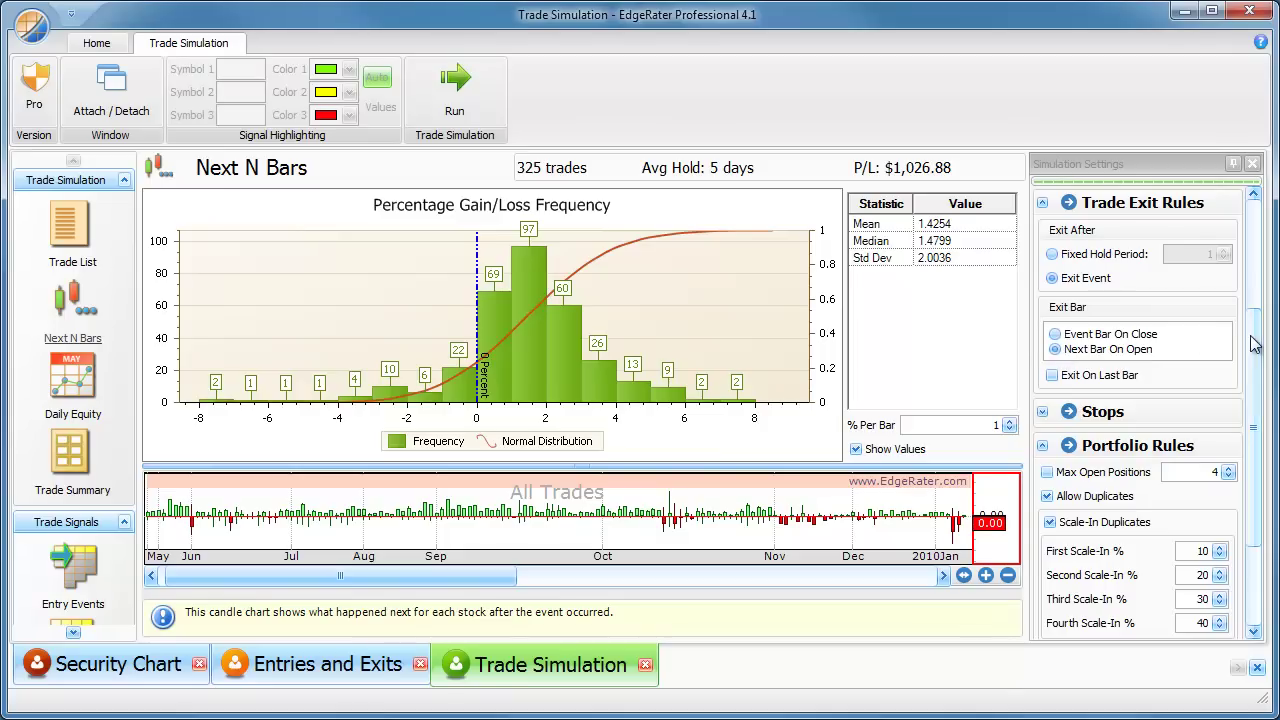
drag(1258, 351, 1272, 270)
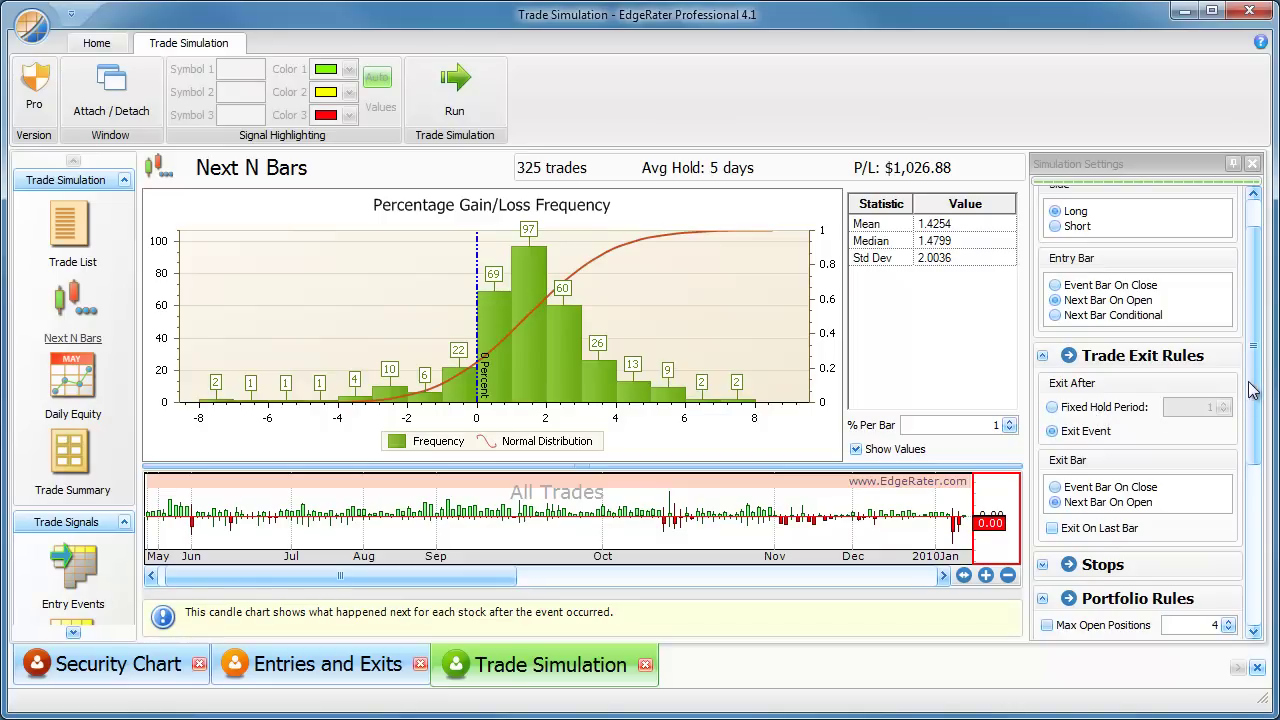
drag(1258, 390, 1261, 427)
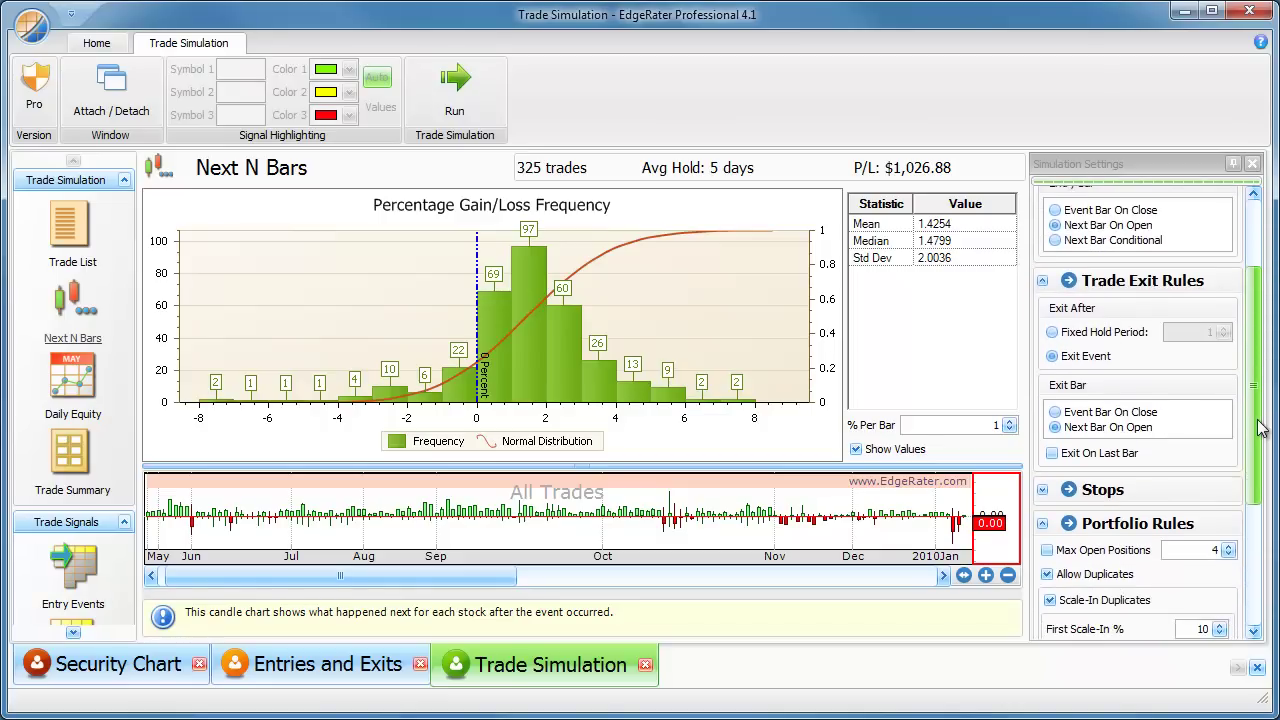
click(1052, 455)
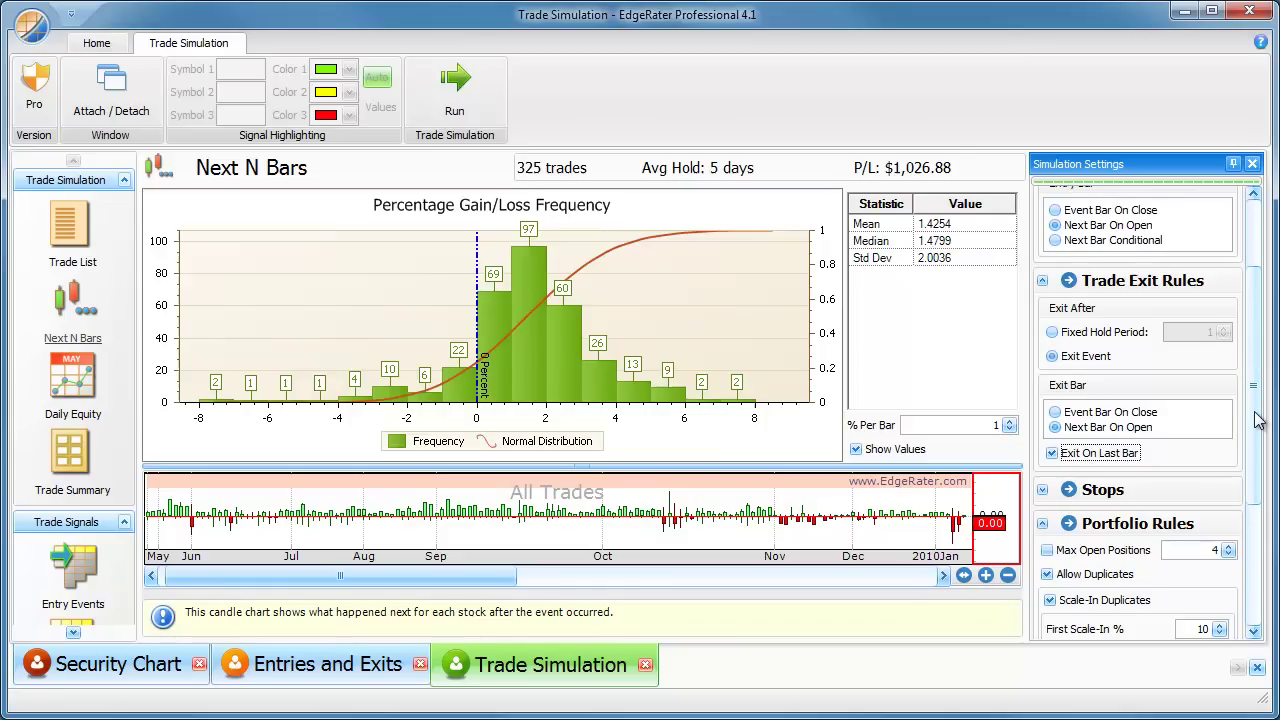
mouse_move(1257, 420)
mouse_down()
mouse_move(1262, 440)
mouse_move(1262, 396)
mouse_up()
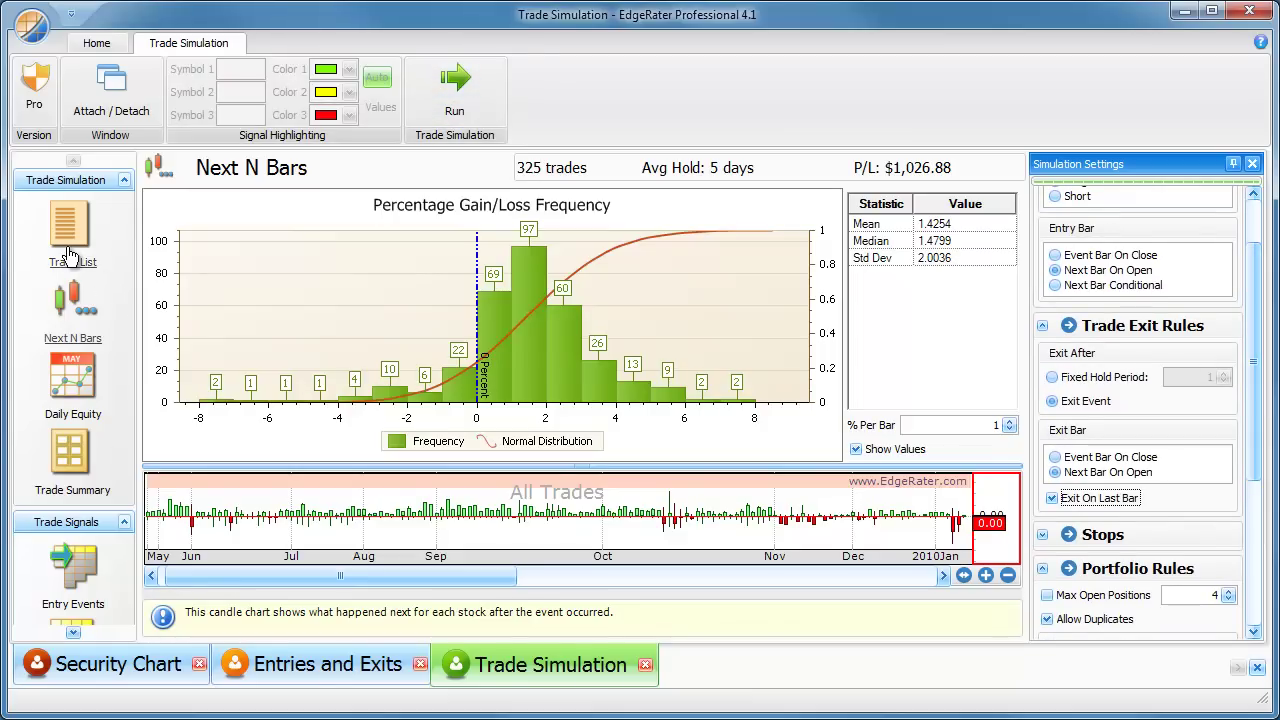
click(70, 255)
click(438, 104)
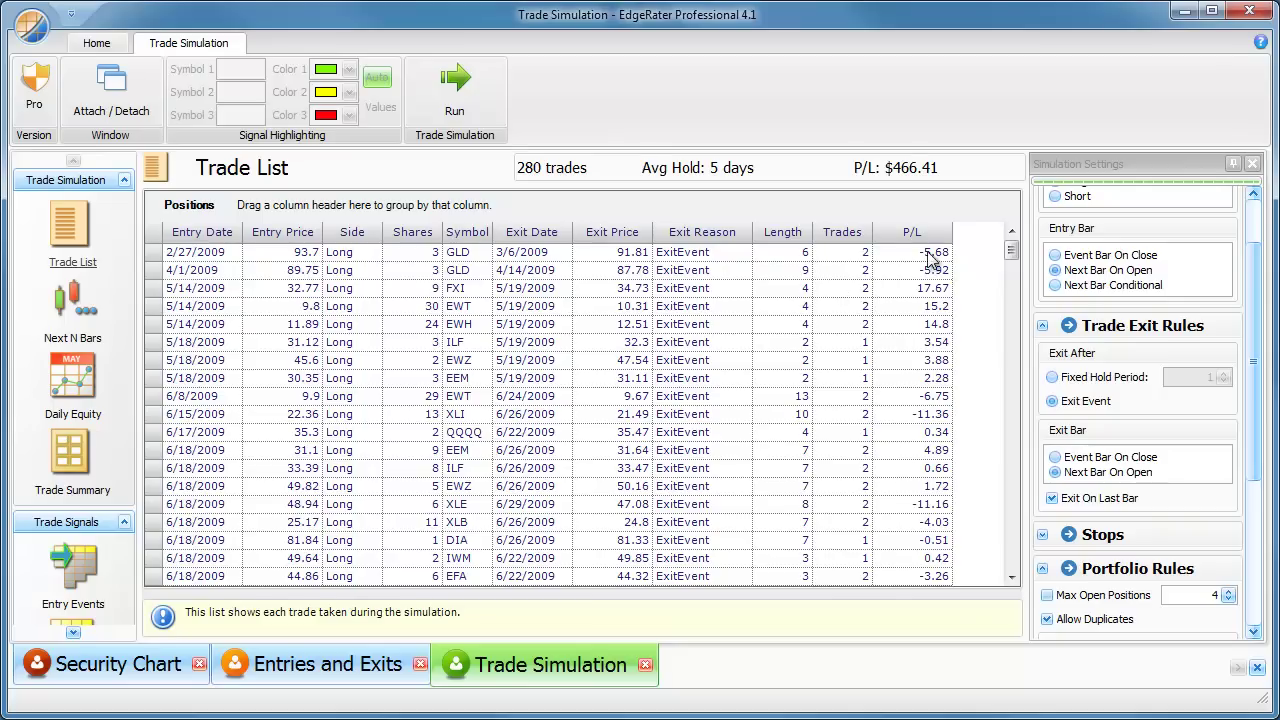
Step: Keep Scale-In Duplicates enabled and set the scale-in percentages to 50, 50, 0 and 0
drag(1253, 350, 1253, 493)
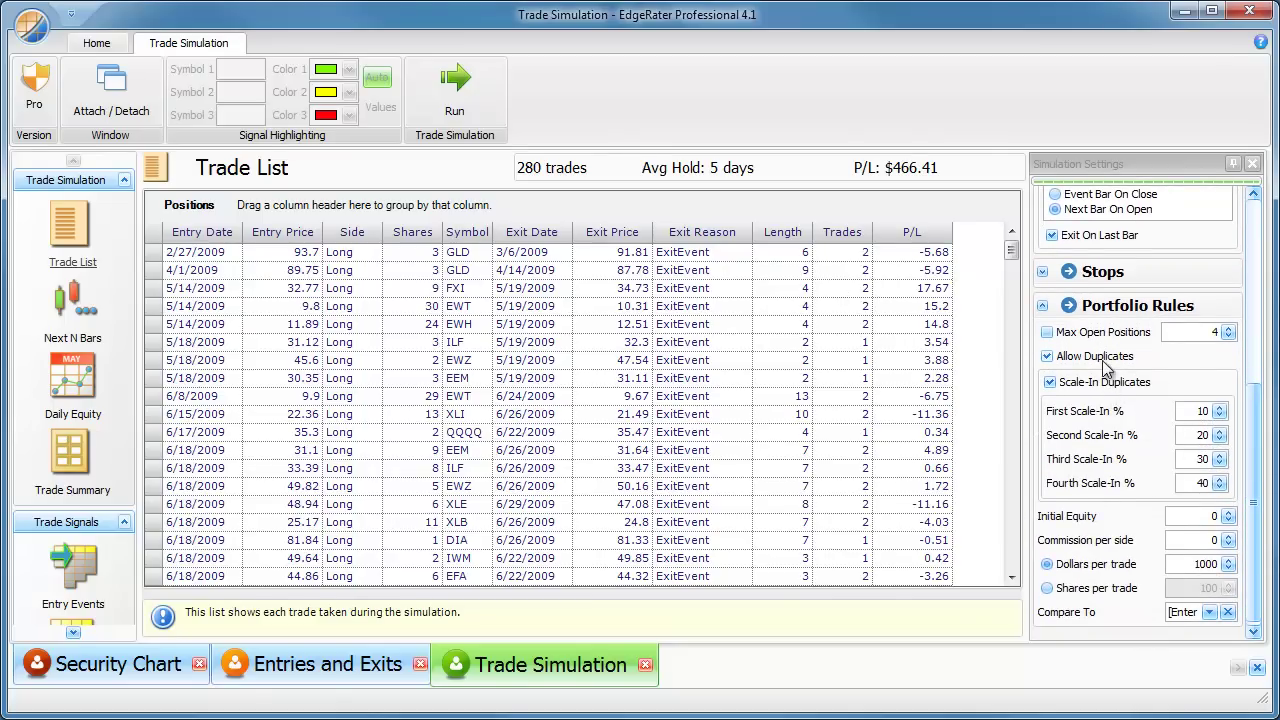
click(1050, 383)
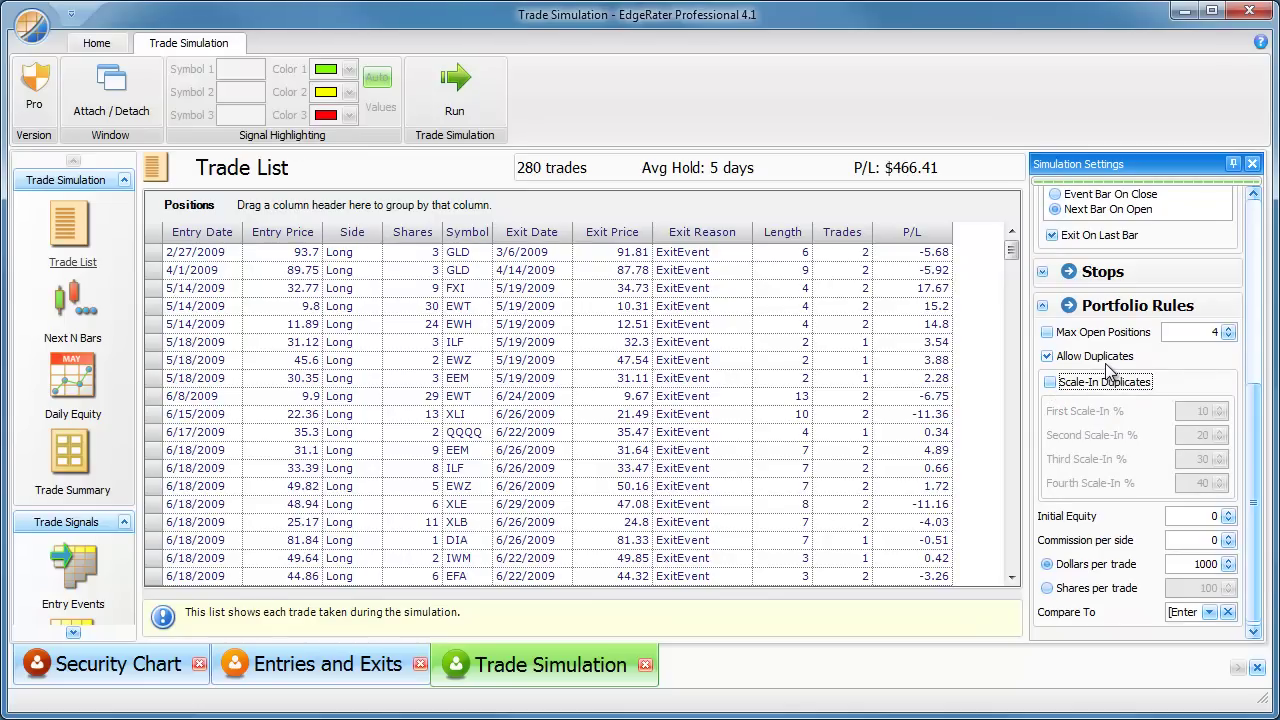
click(1050, 384)
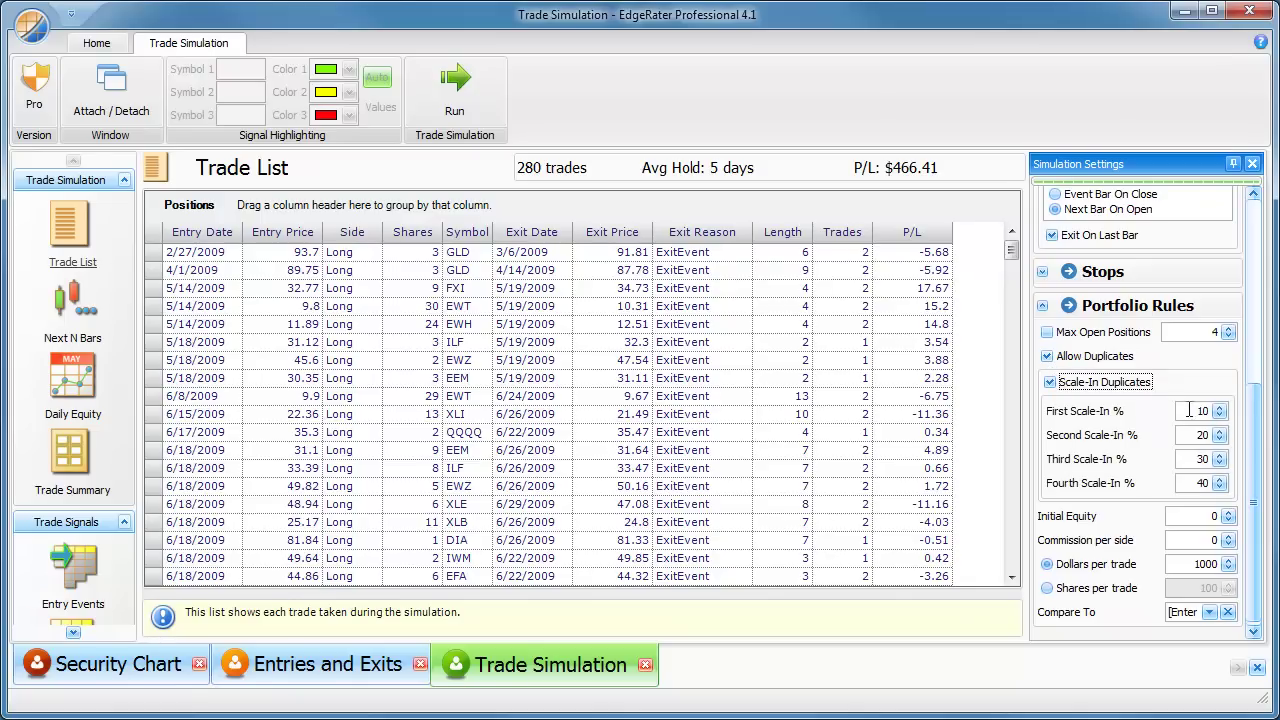
click(1198, 411)
drag(1188, 435, 1248, 430)
text(50)
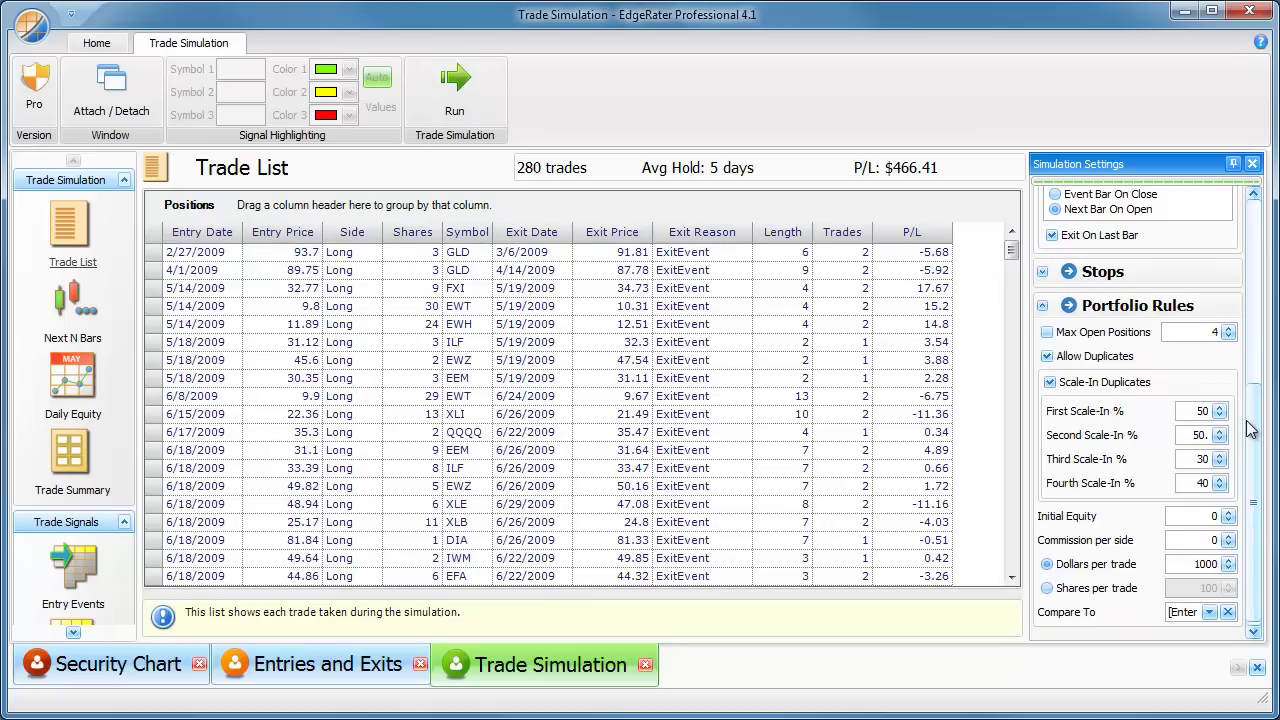
drag(1188, 458, 1236, 490)
text(0)
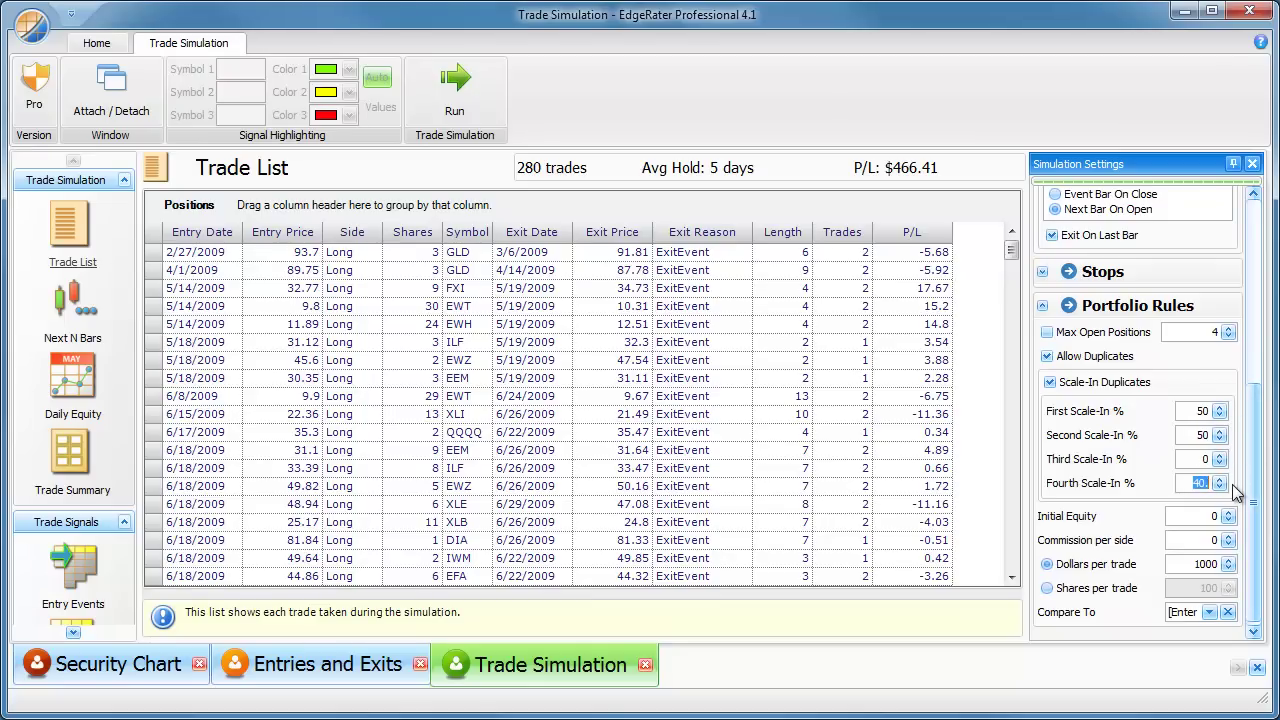
text(0)
click(1193, 411)
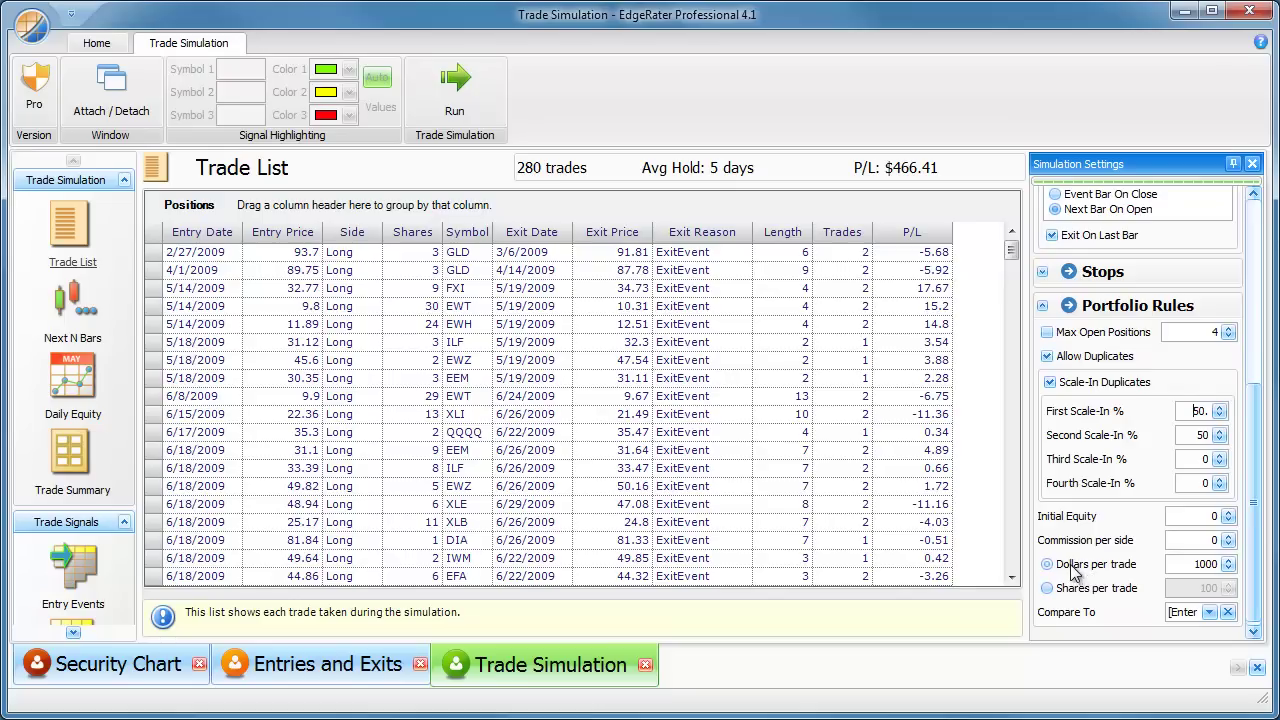
Step: Set commission per side to 0 and dollars per trade to 10,000
click(1217, 538)
drag(1185, 566, 1263, 560)
text(100)
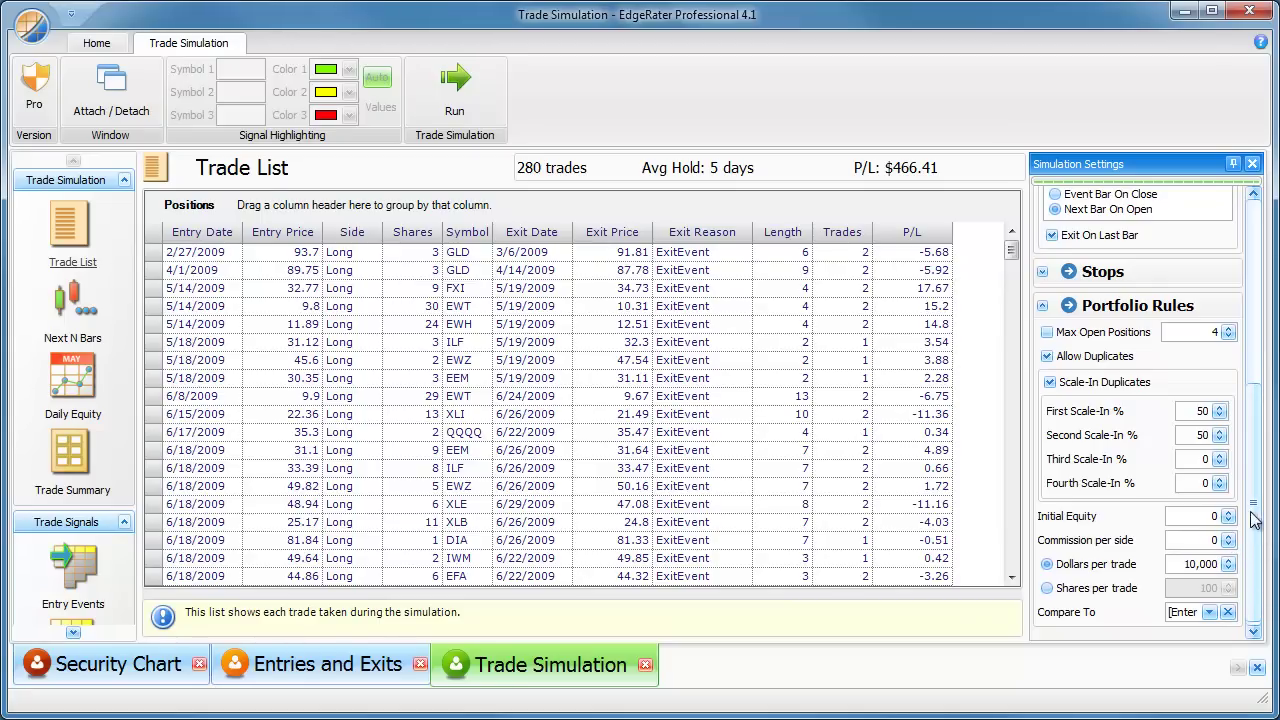
scroll(1257, 446, up, 2)
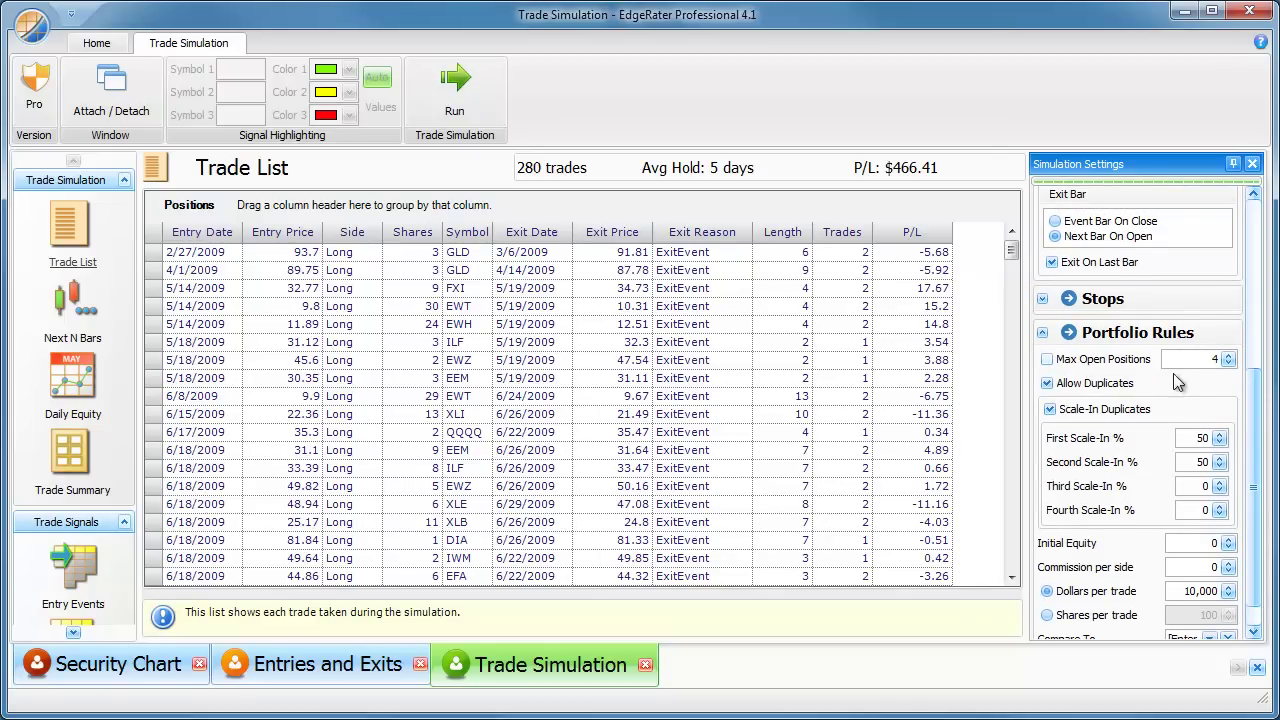
scroll(1257, 410, up, 2)
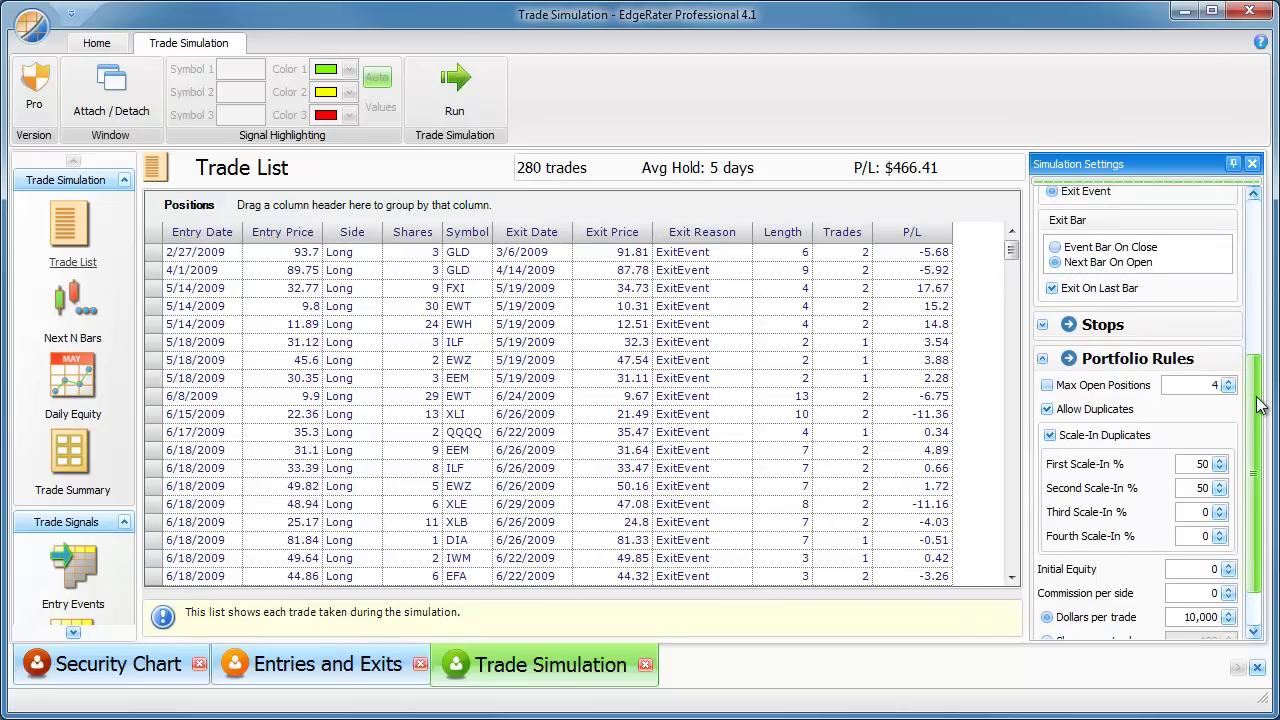
drag(1264, 403, 1268, 245)
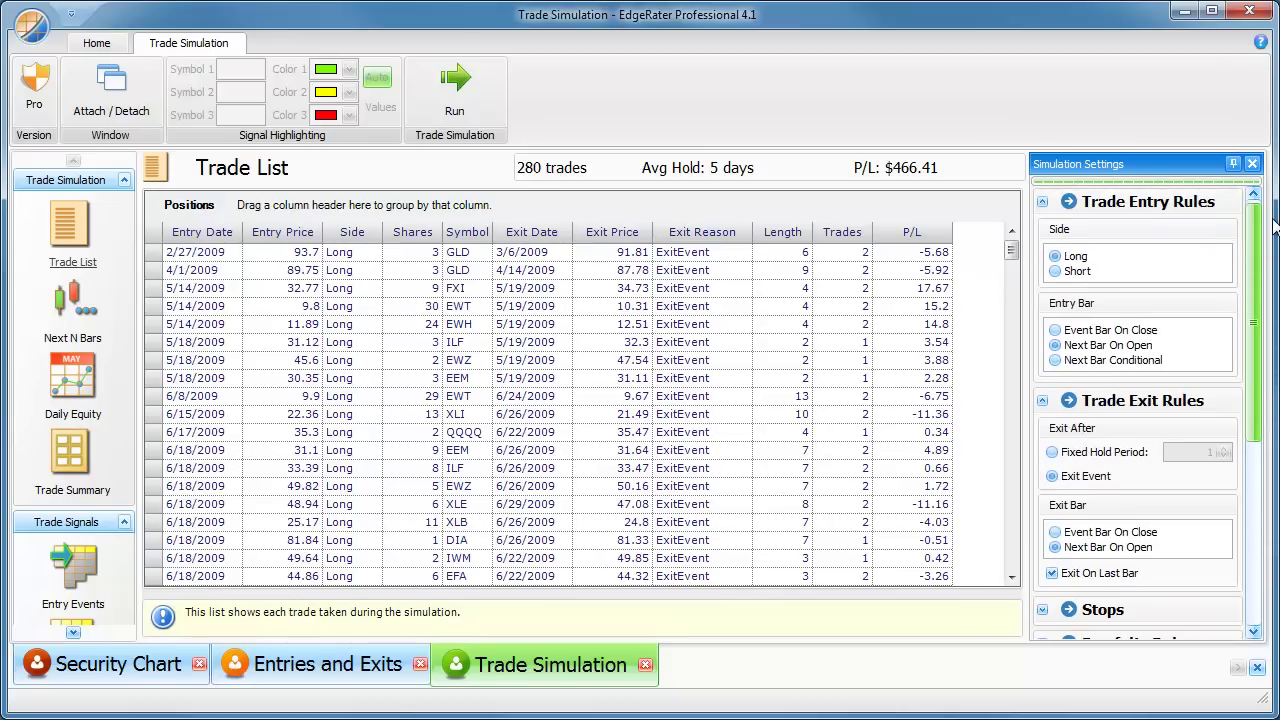
Step: Rerun the simulation and view the Trade Summary: 280 trades, 75% winners, $20,911.57 net profit
click(470, 100)
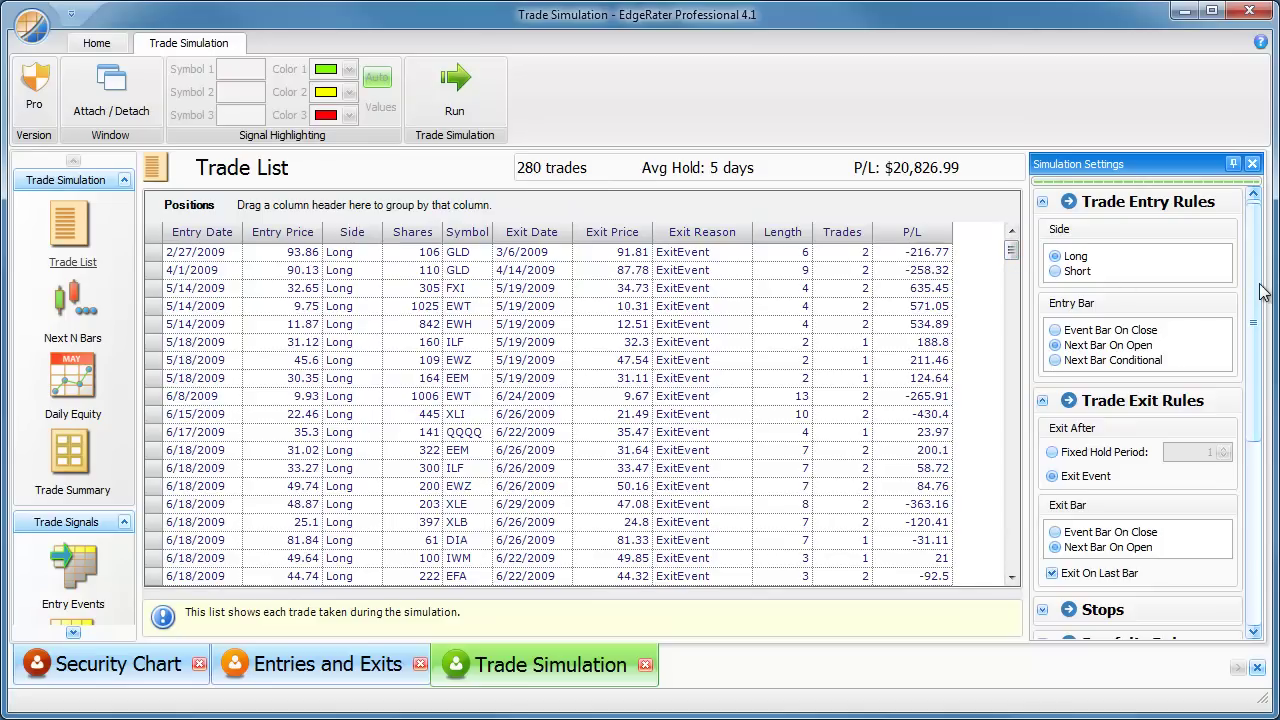
click(85, 450)
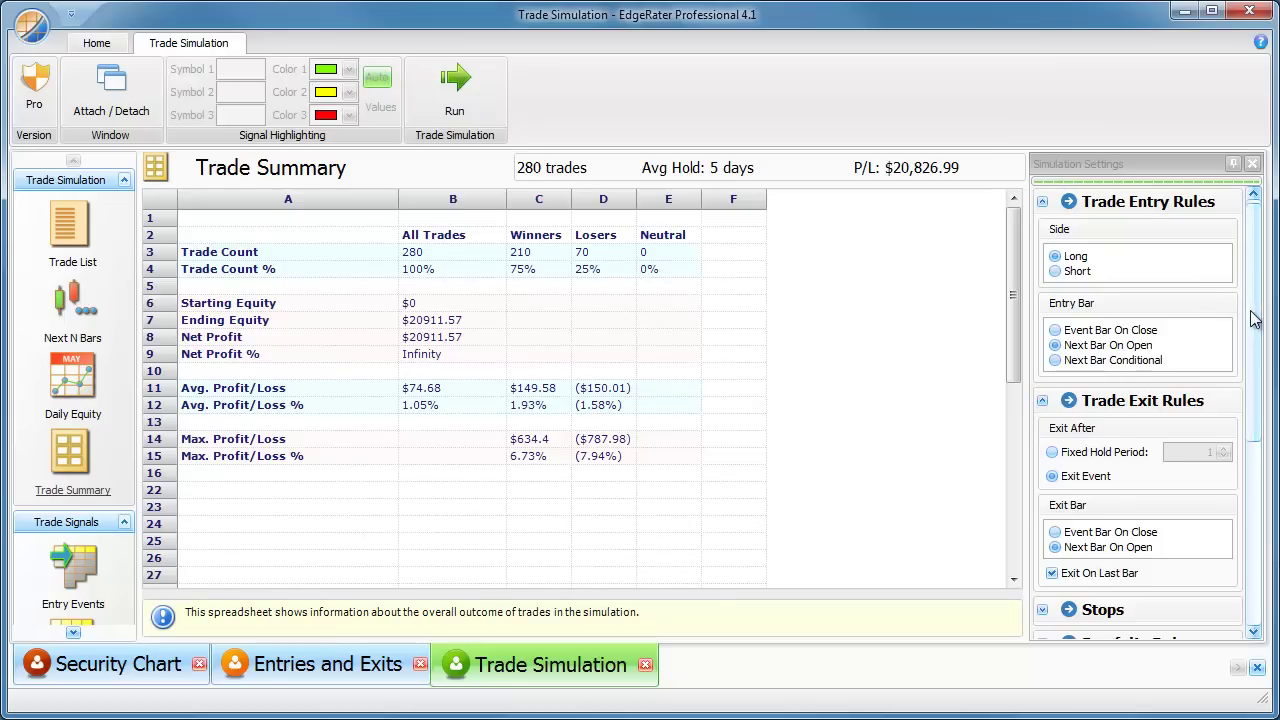
Step: Set Entry Bar and Exit Bar to Event Bar On Close and rerun, reaching $23,560.61 P/L
click(1058, 332)
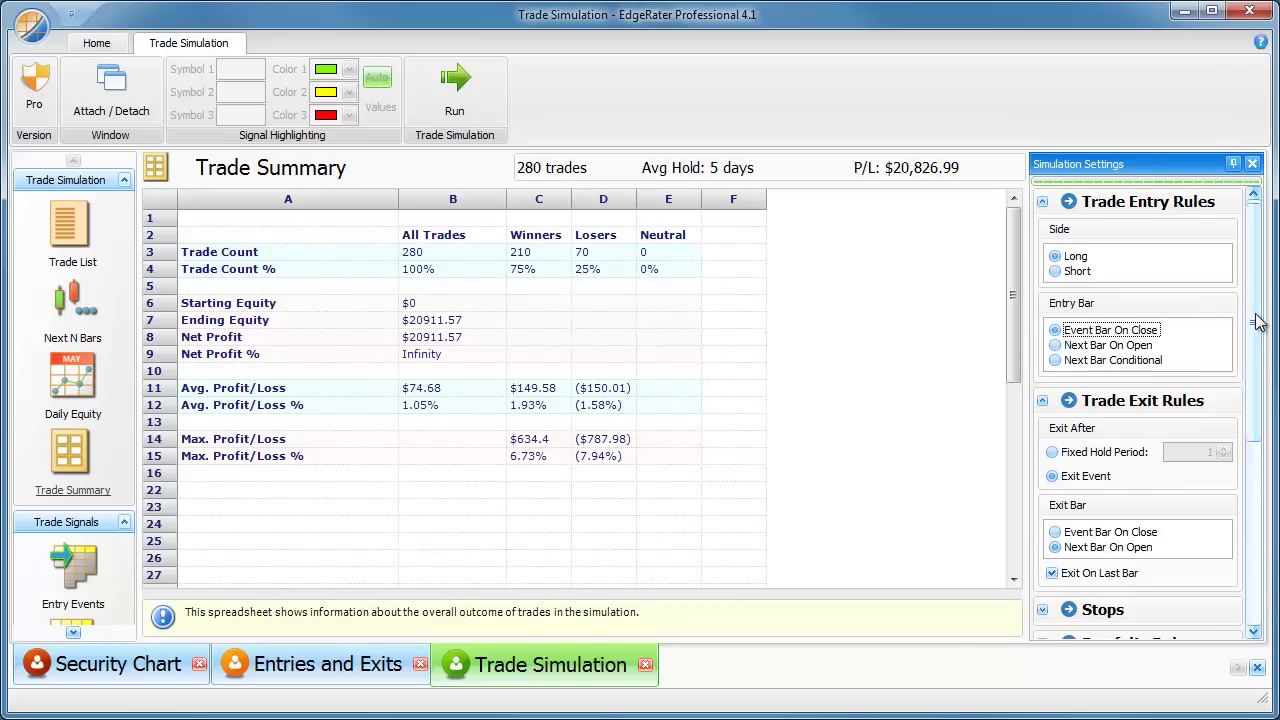
scroll(1100, 360, down, 3)
click(1062, 380)
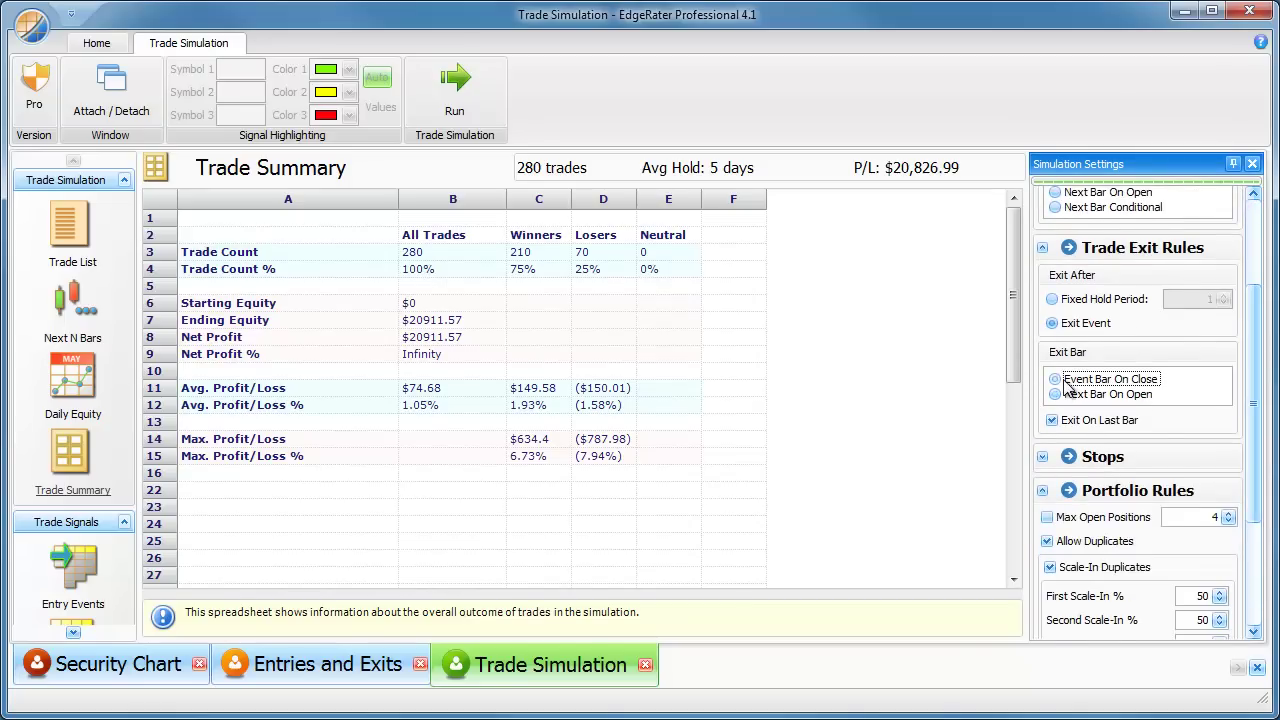
click(452, 95)
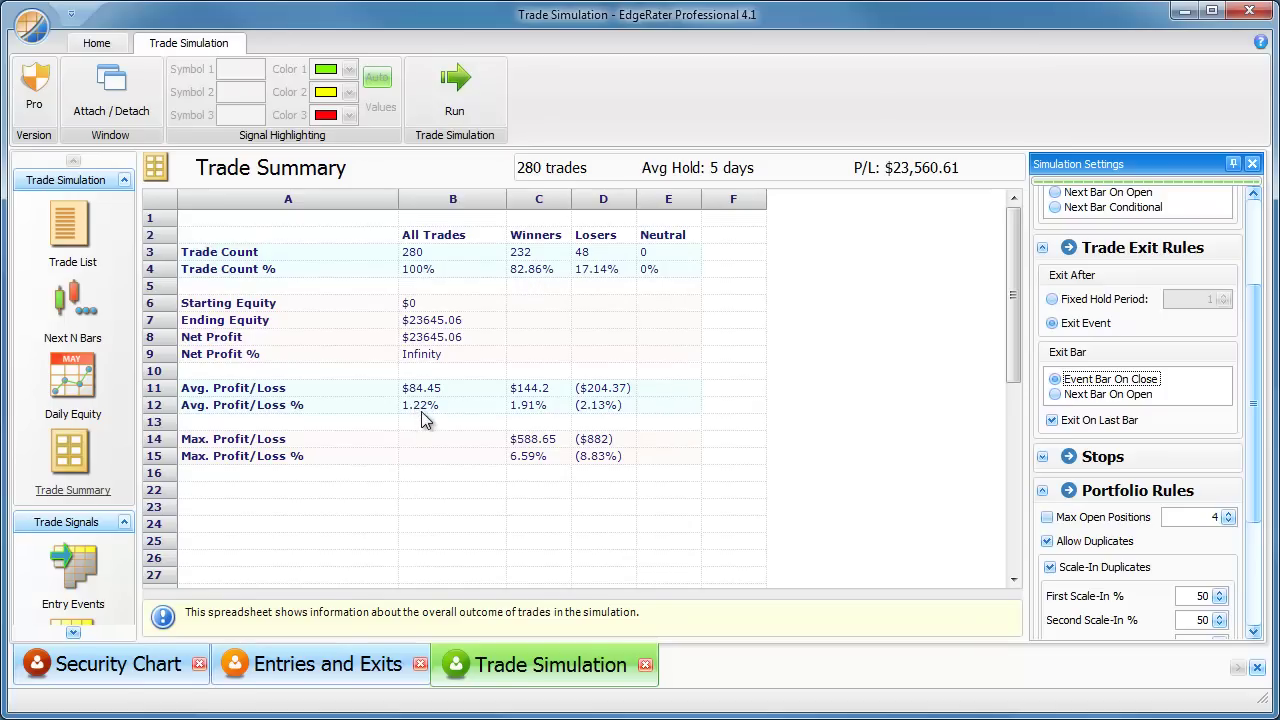
drag(1257, 322, 1264, 264)
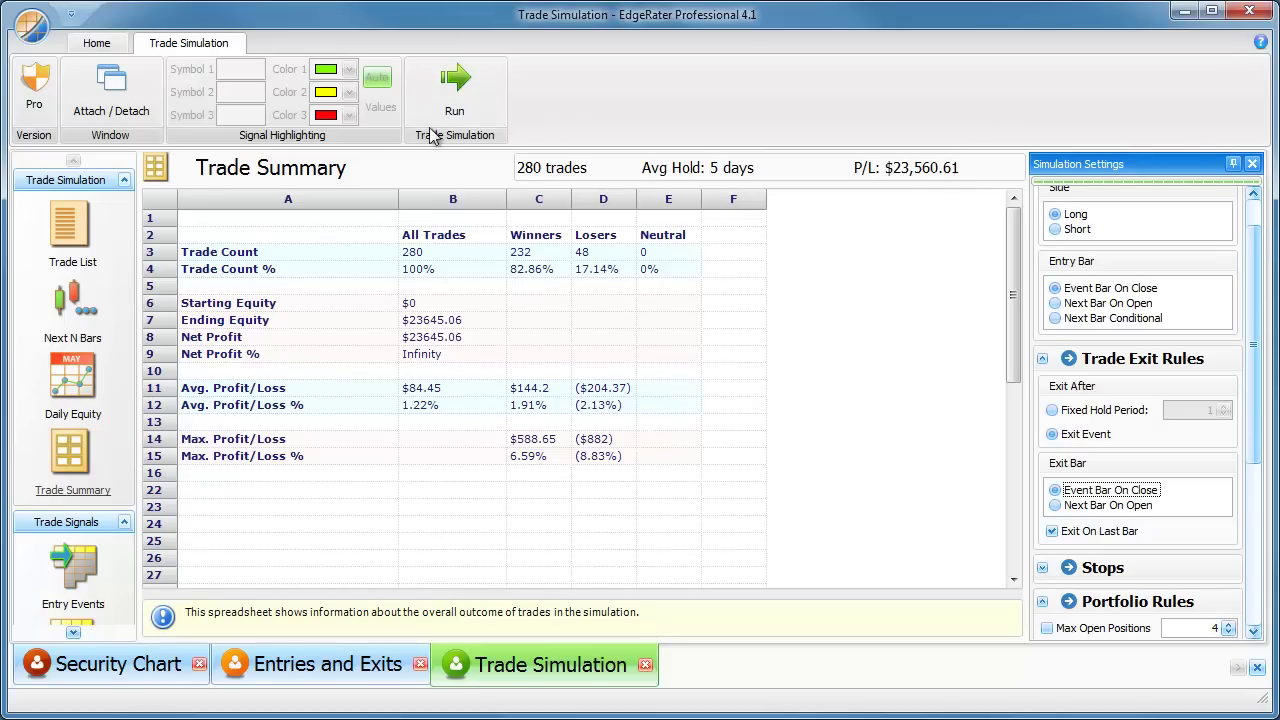
Step: Check the updated trade list and Entries and Exits snapshot, then switch to the EEM chart
click(80, 234)
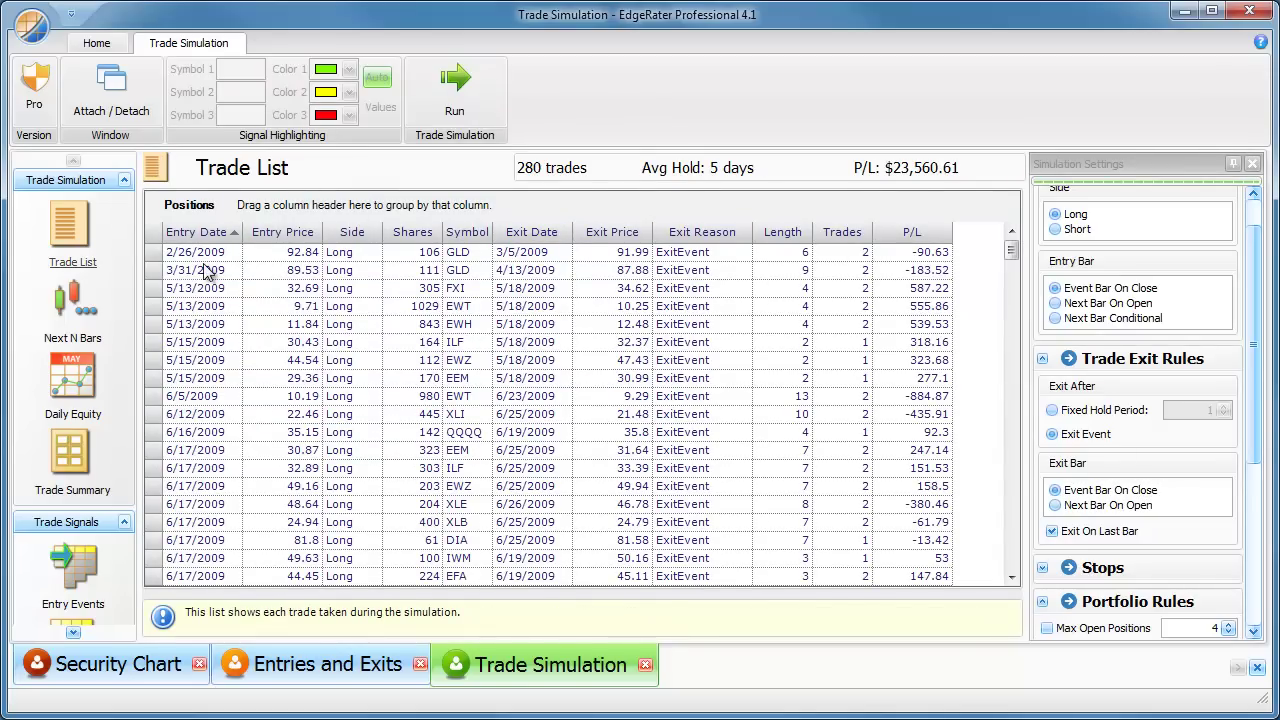
click(268, 668)
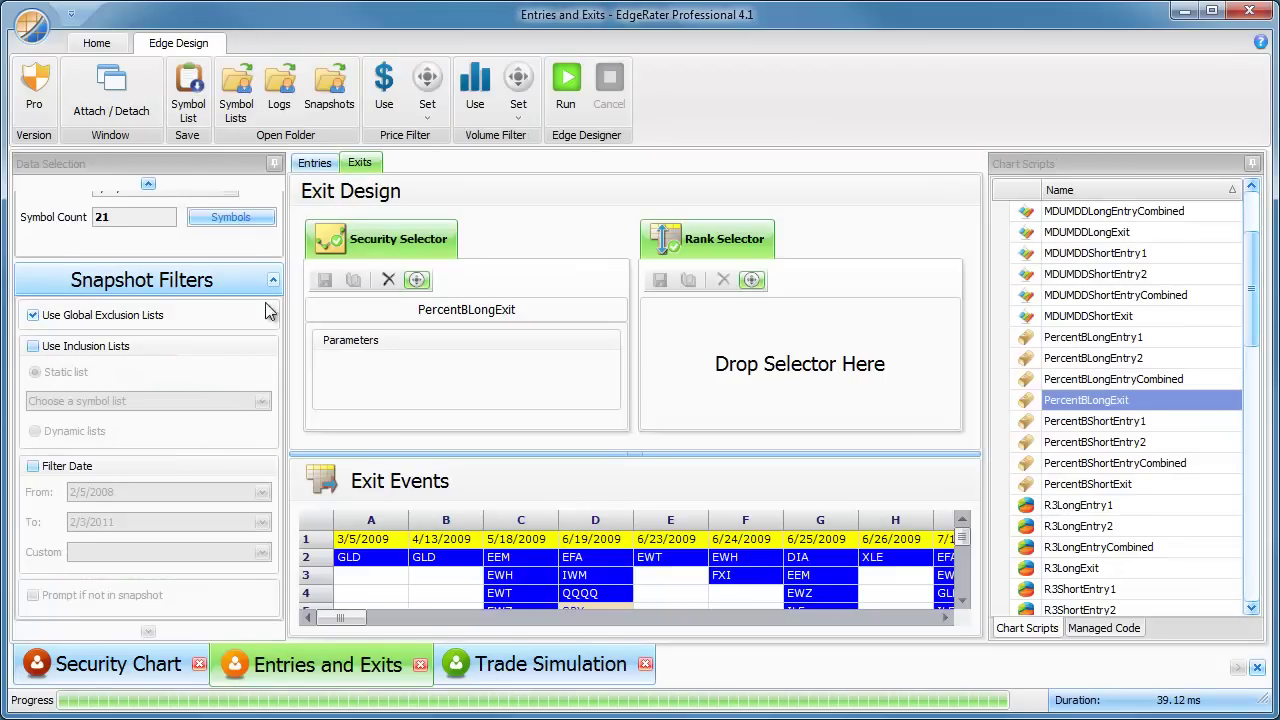
click(148, 185)
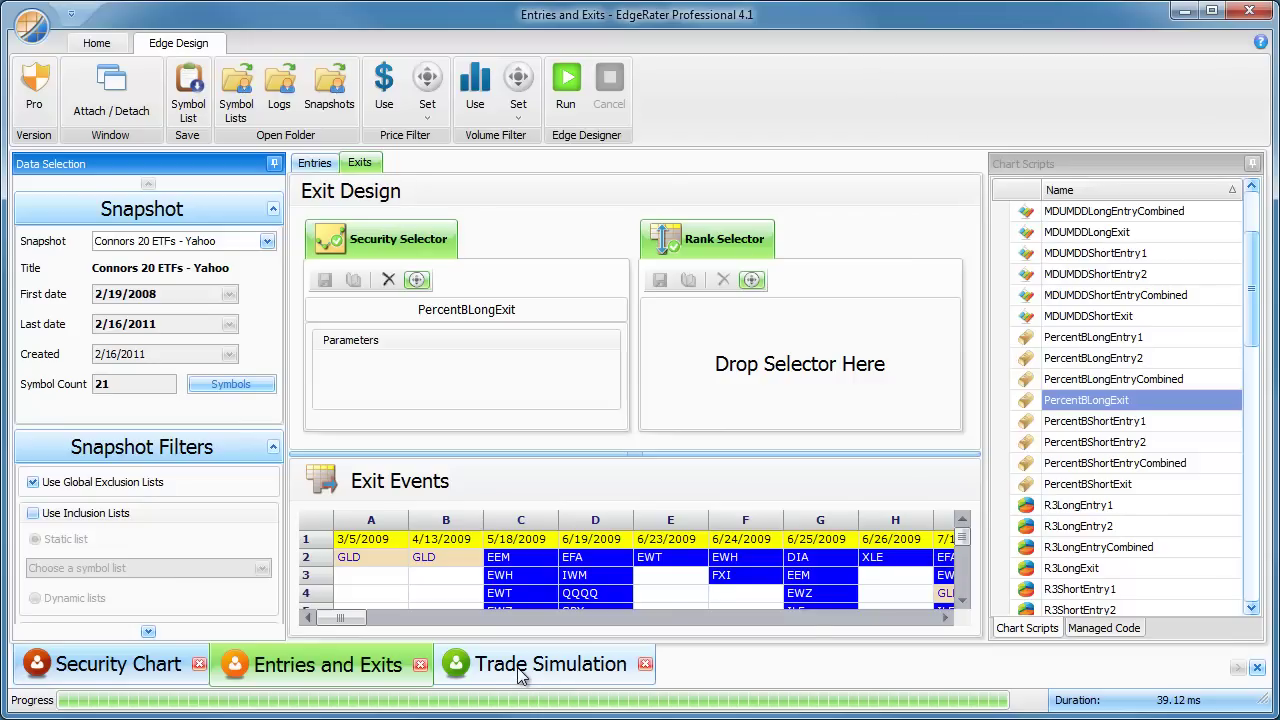
click(521, 669)
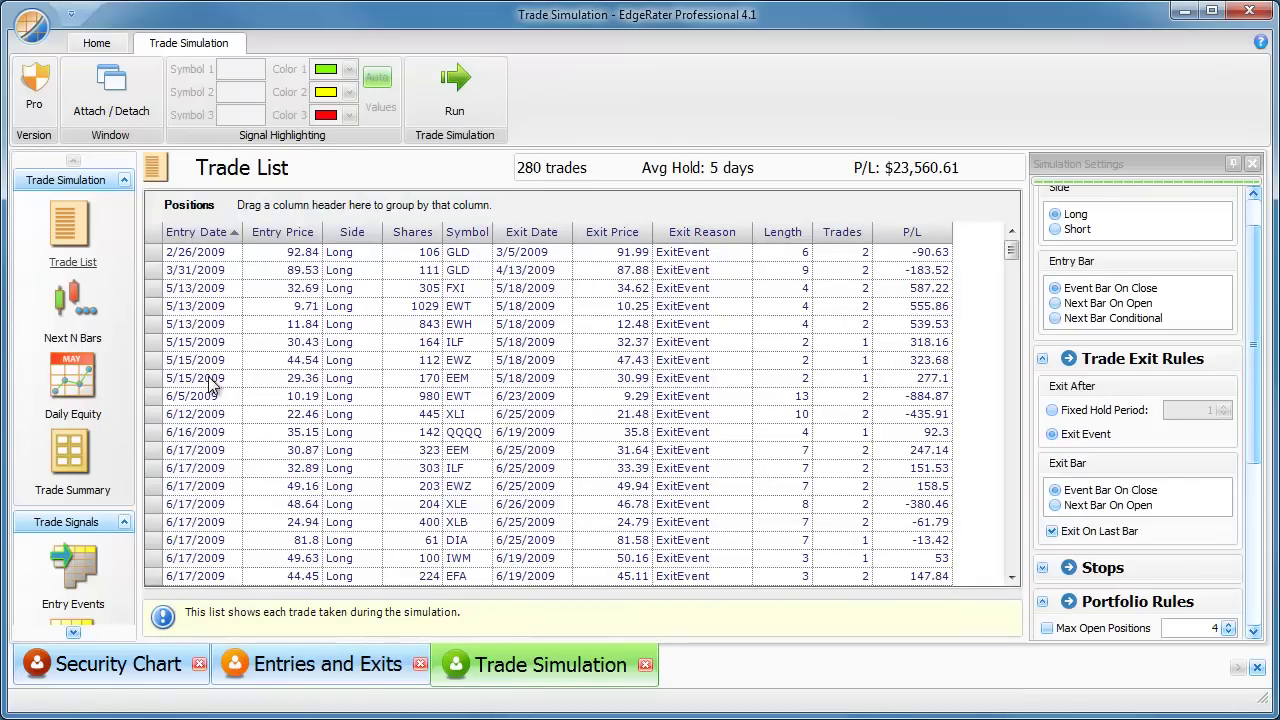
key(ctrl+Tab)
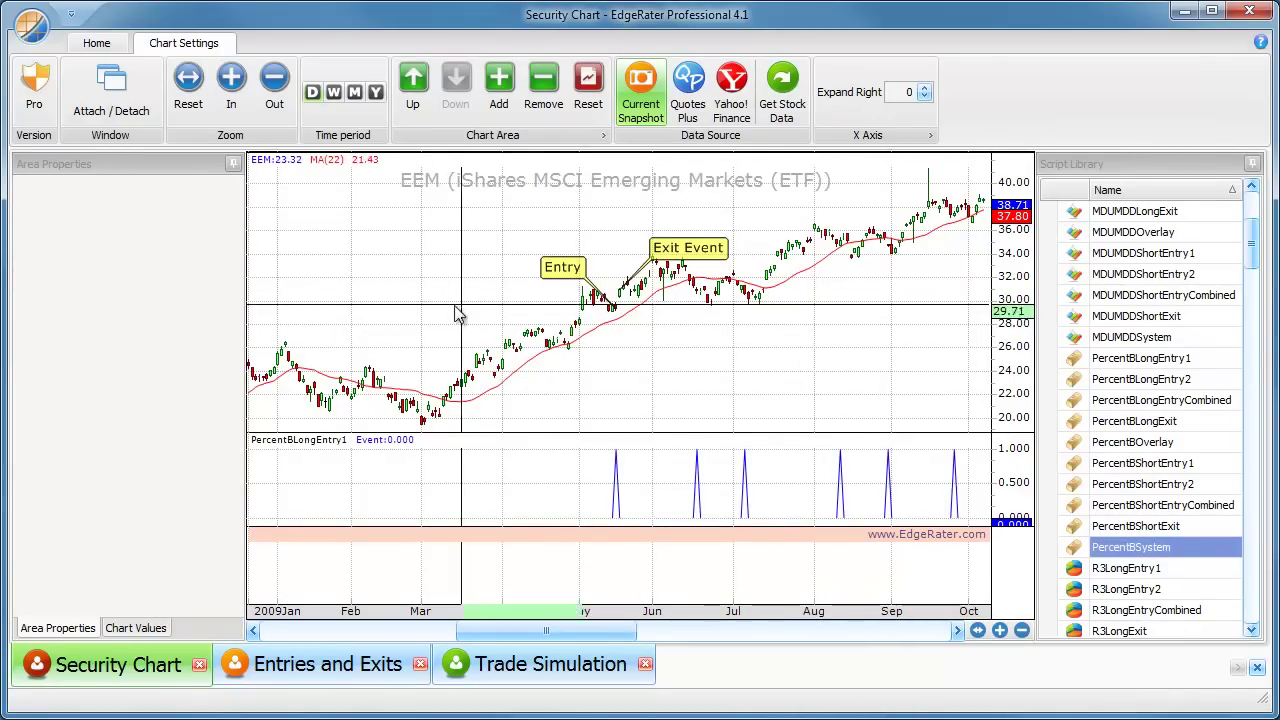
Step: Add a PercentBSystem pane under the EEM chart and remove the PercentBLongEntry1 pane
click(520, 473)
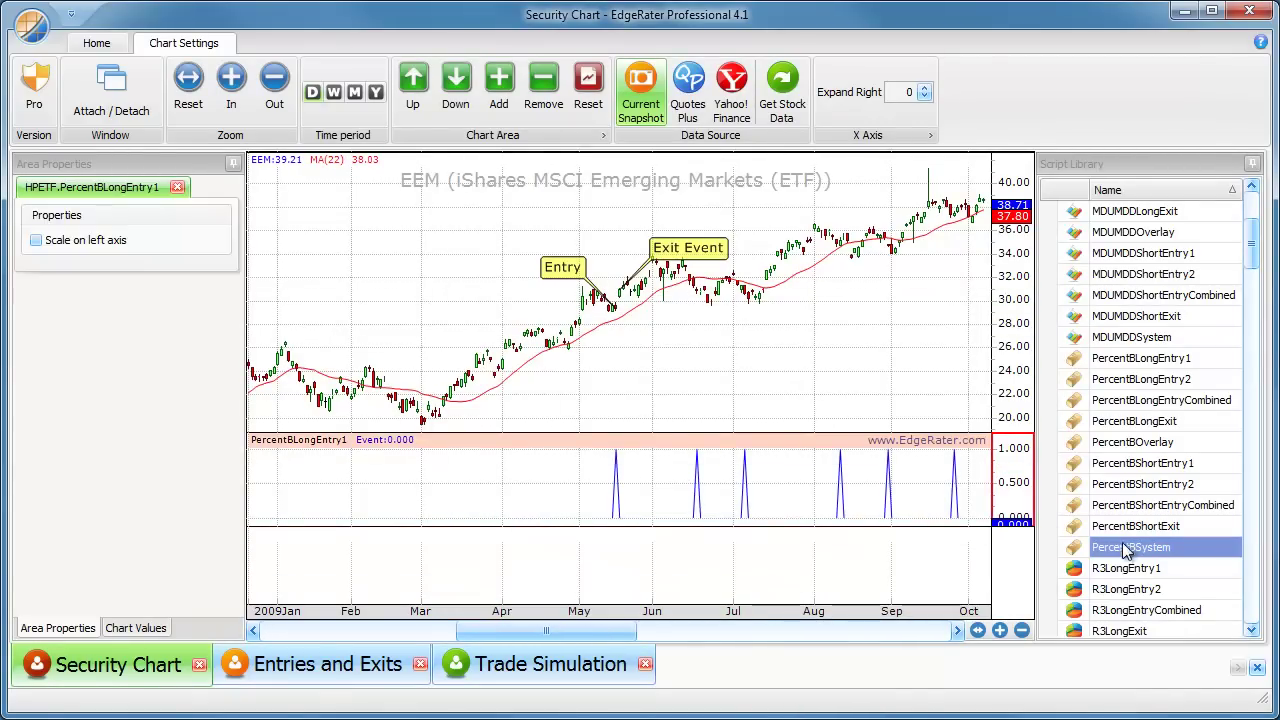
drag(1078, 556, 735, 565)
click(535, 487)
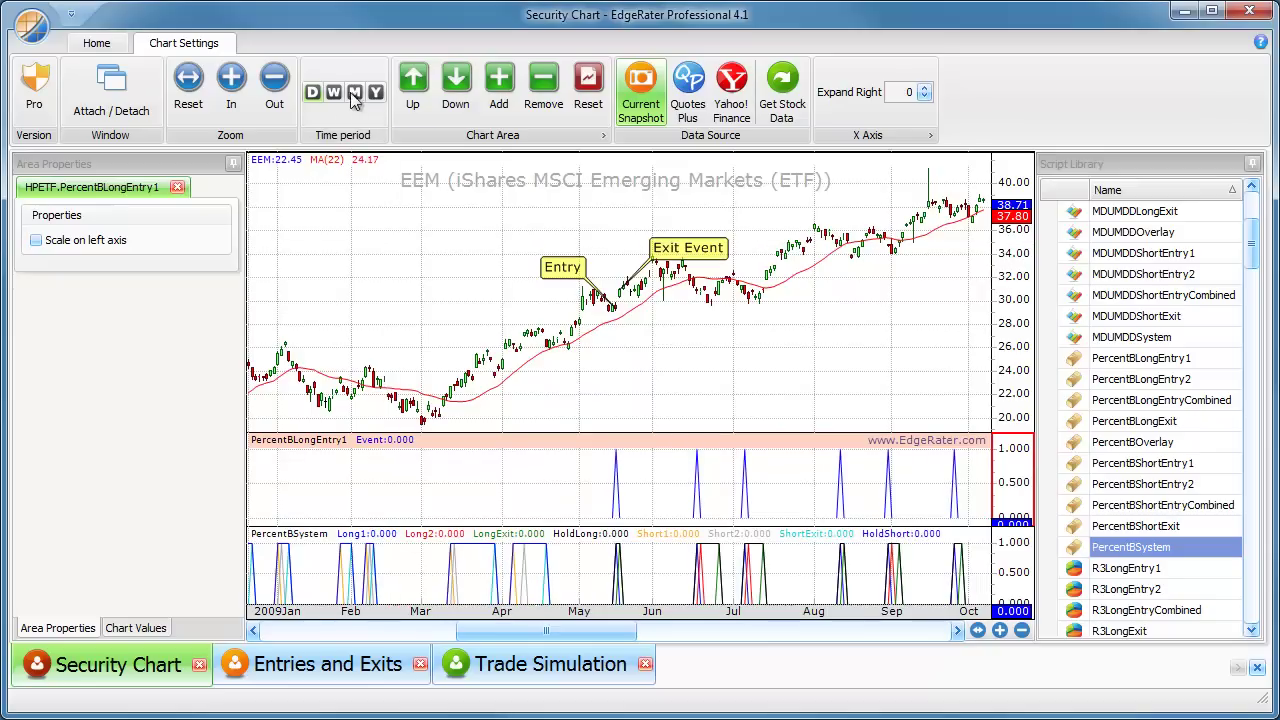
click(545, 90)
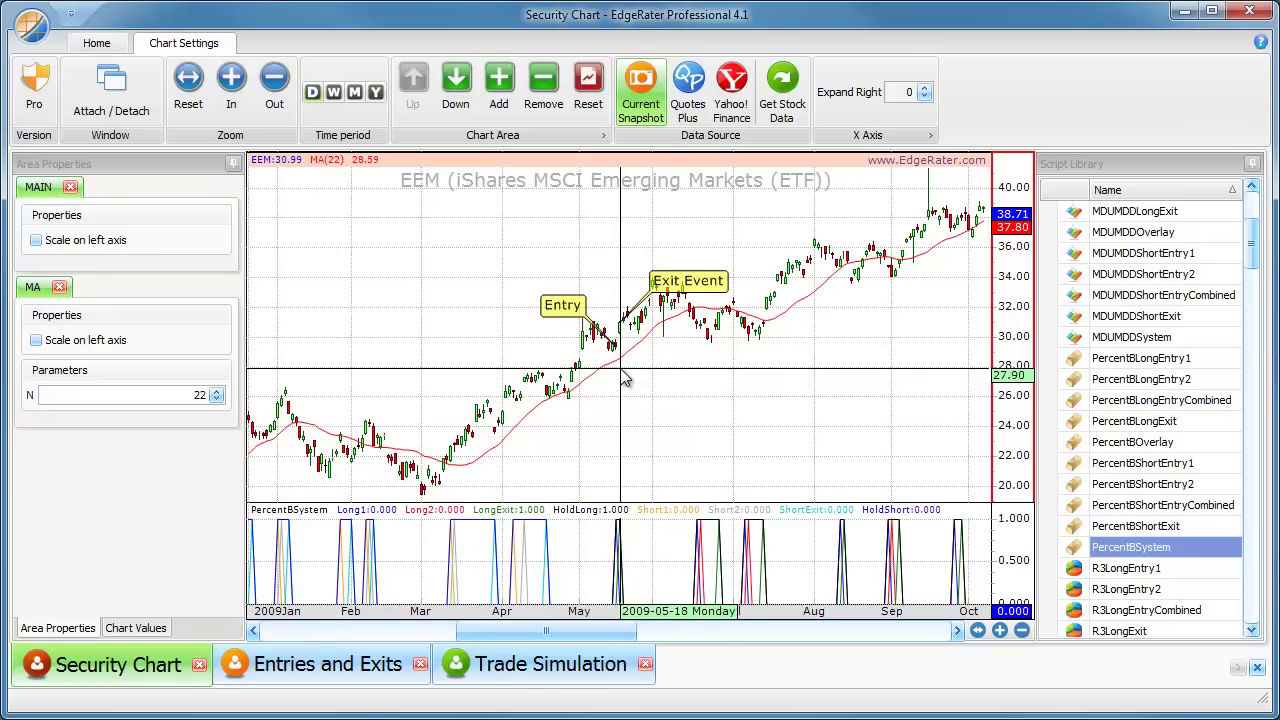
click(493, 678)
Step: Show the Next N Bars histogram: 280 trades, mean 1.2177%, peaking in the 1–2% gain bin
click(80, 300)
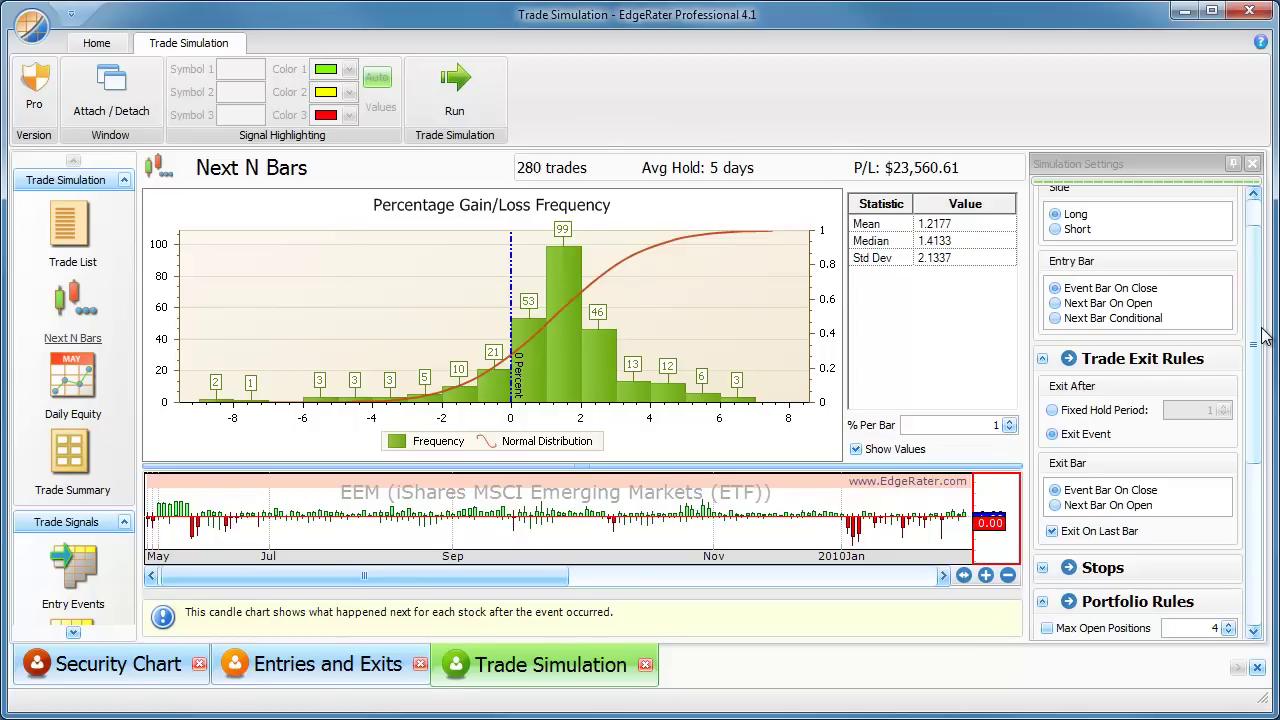
Step: Switch to the Entries and Exits document showing the PercentBLongExit exit design
click(310, 680)
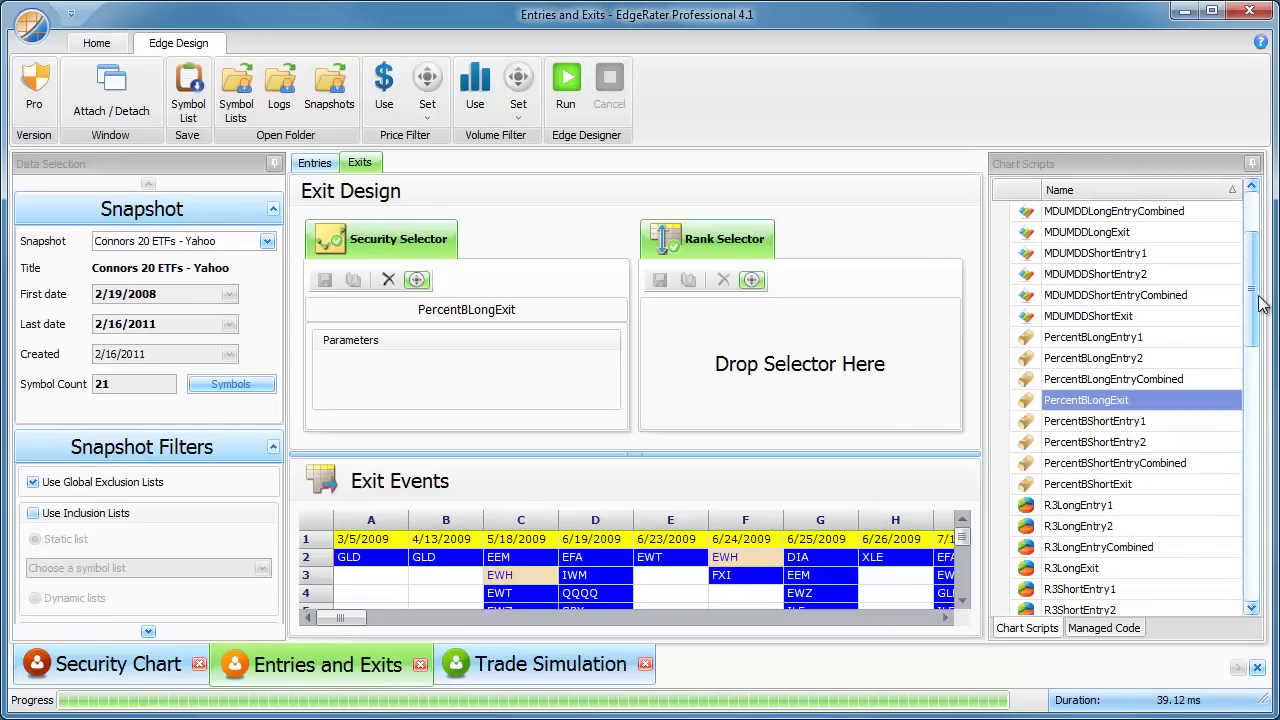
scroll(1257, 275, up, 1)
scroll(1257, 275, up, 1)
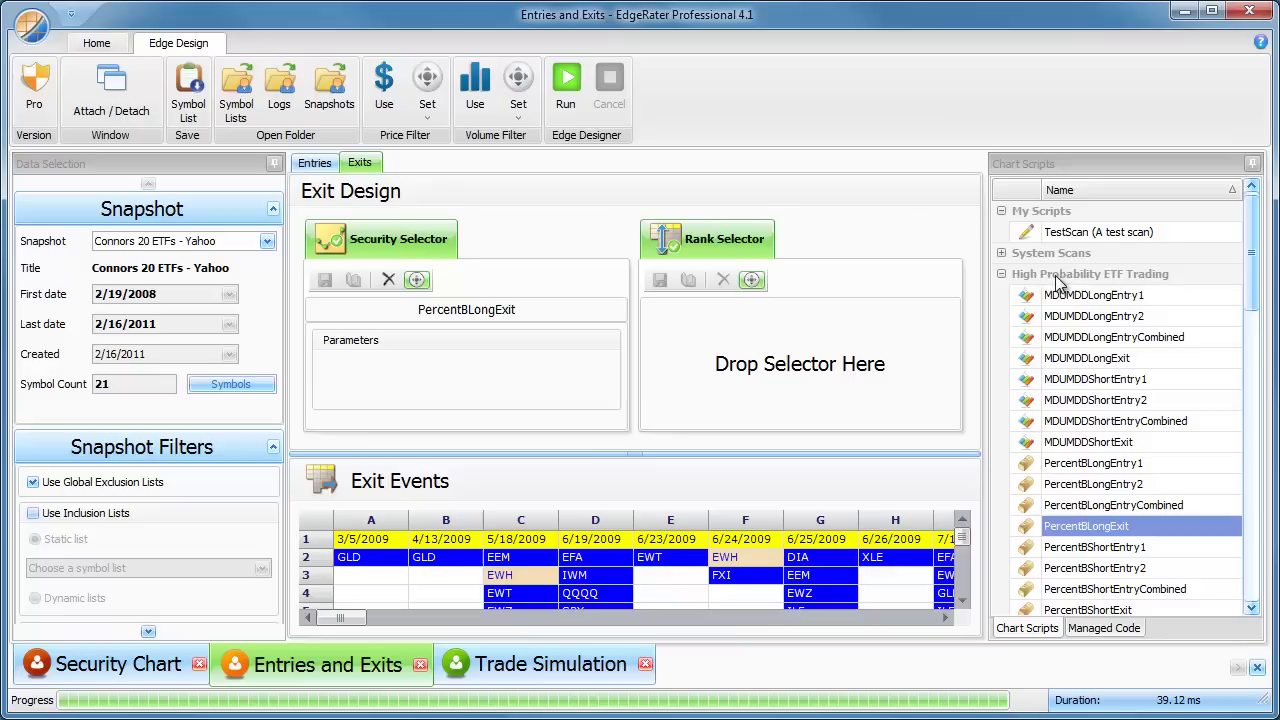